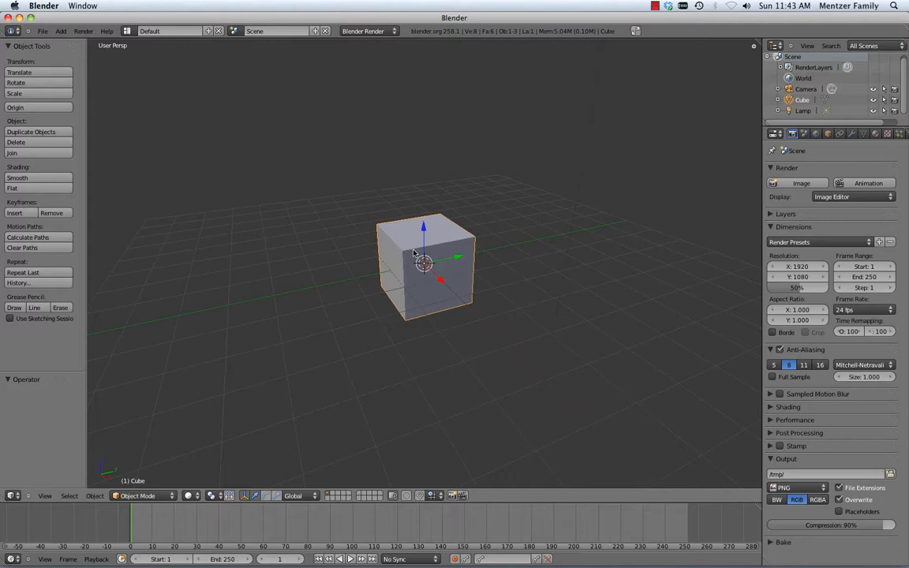
# Step: Enter Edit Mode on the default cube with nothing selected and set the mesh select mode to Vertex
pyautogui.press('Tab')
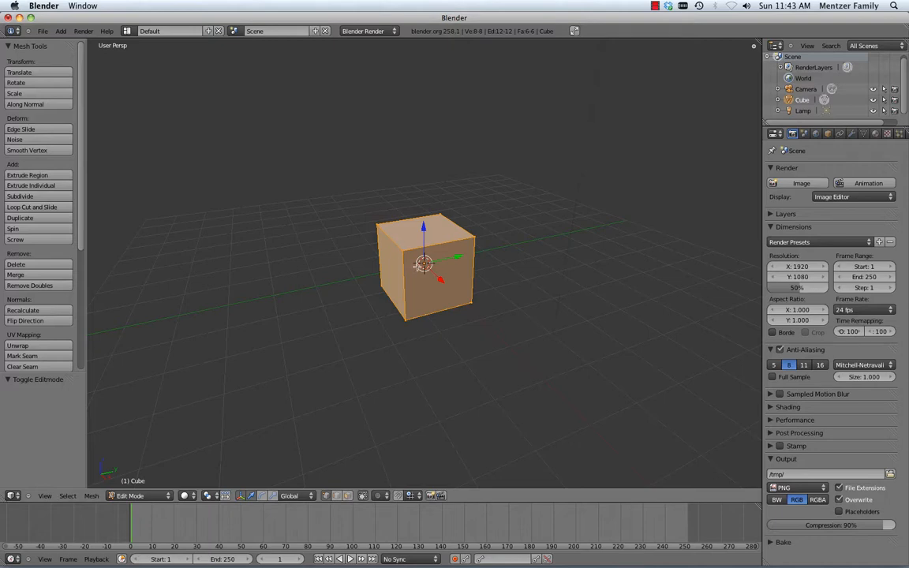
pyautogui.press('a')
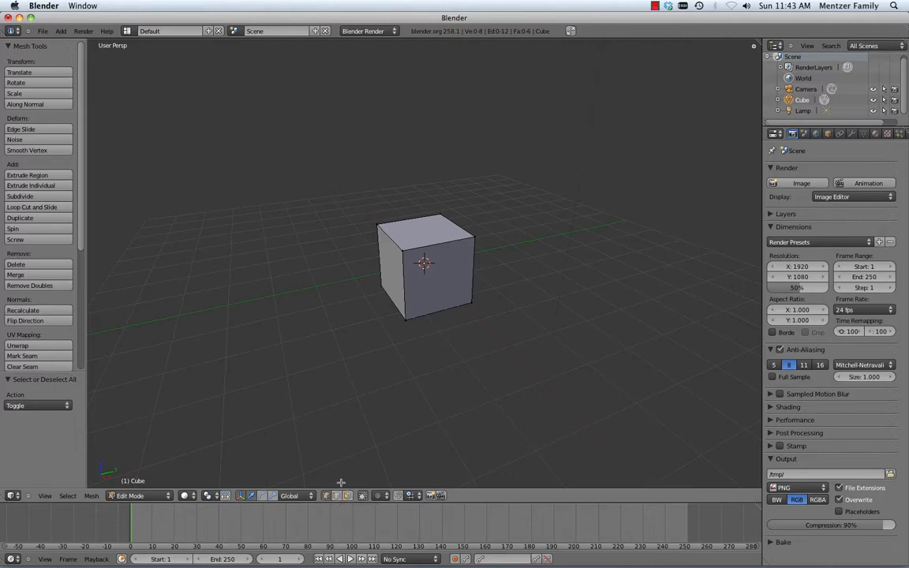
pyautogui.hotkey('ctrl', 'Tab')
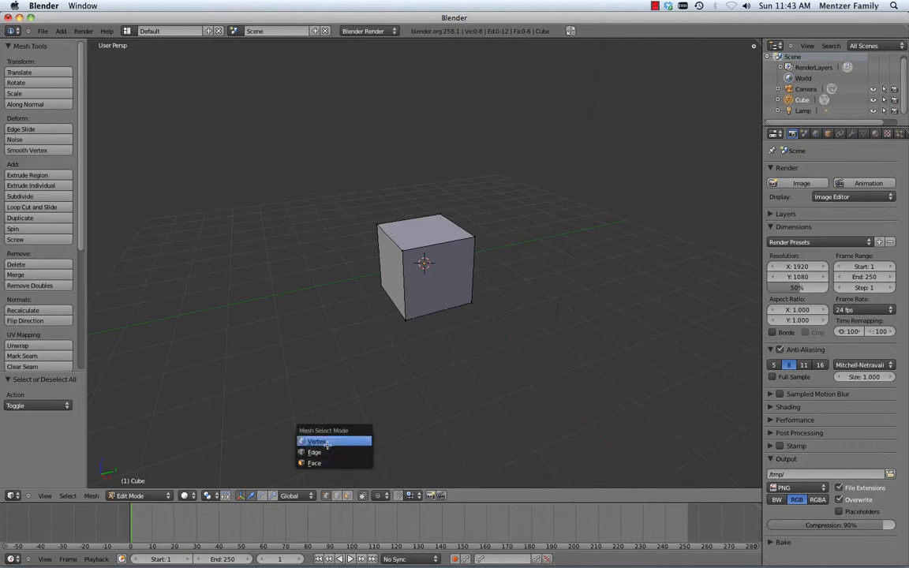
pyautogui.click(326, 444)
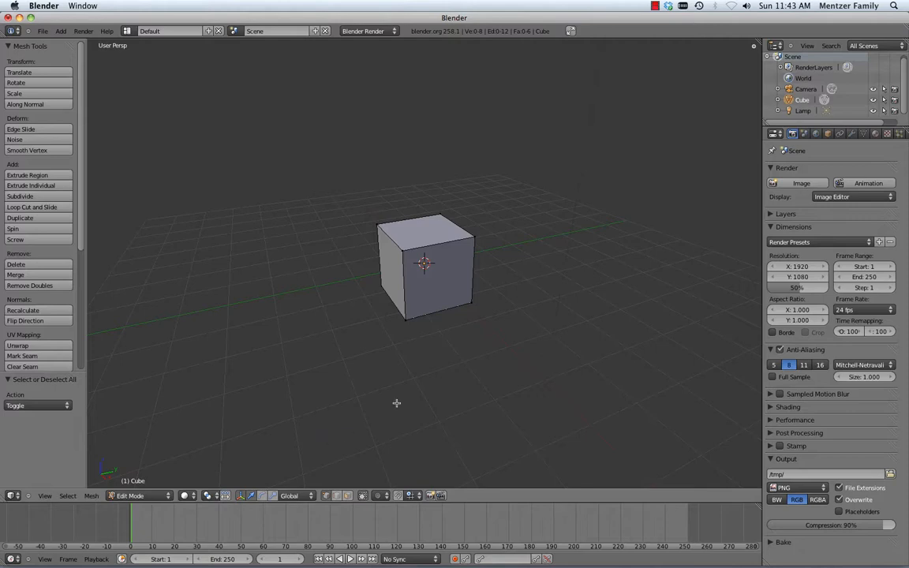
# Step: Select the cube's nearest upper corner vertex and move it outward by about -1.209 along Y in the right view
pyautogui.rightClick(401, 251)
pyautogui.press('g')
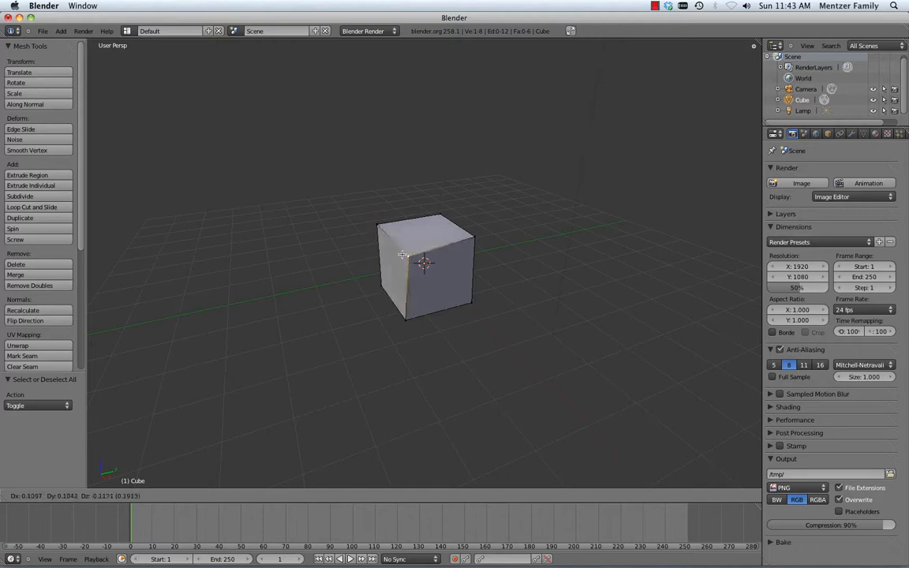
pyautogui.click(402, 254)
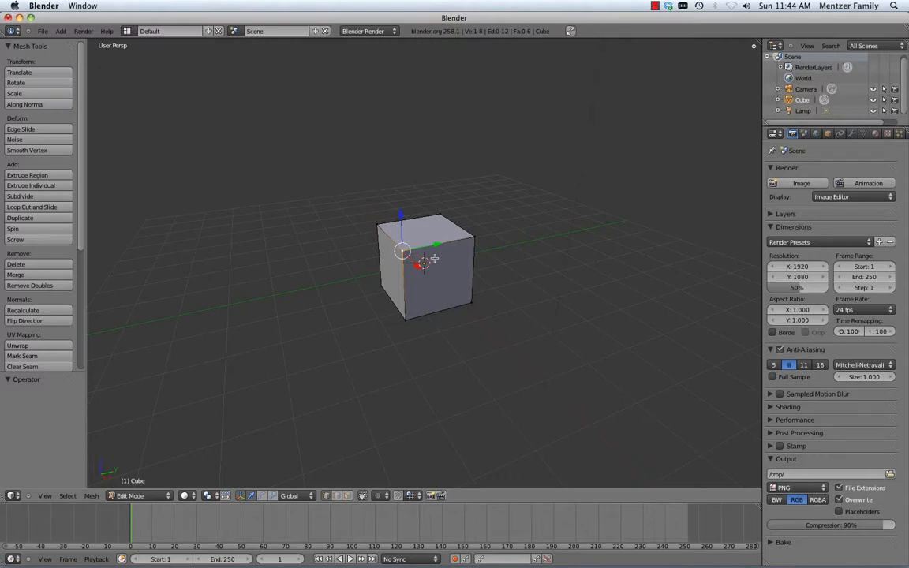
pyautogui.press('KP_3')
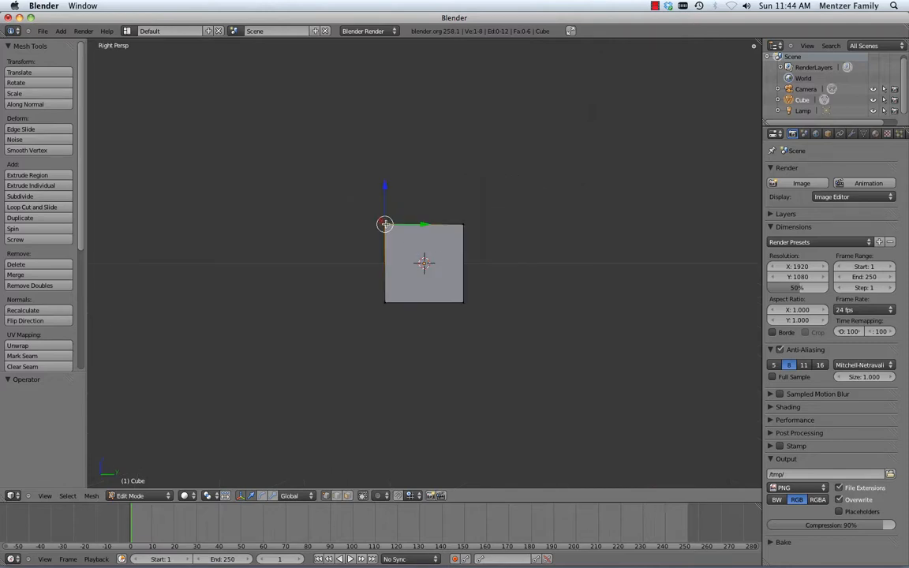
pyautogui.moveTo(384, 224); pyautogui.dragTo(360, 225)
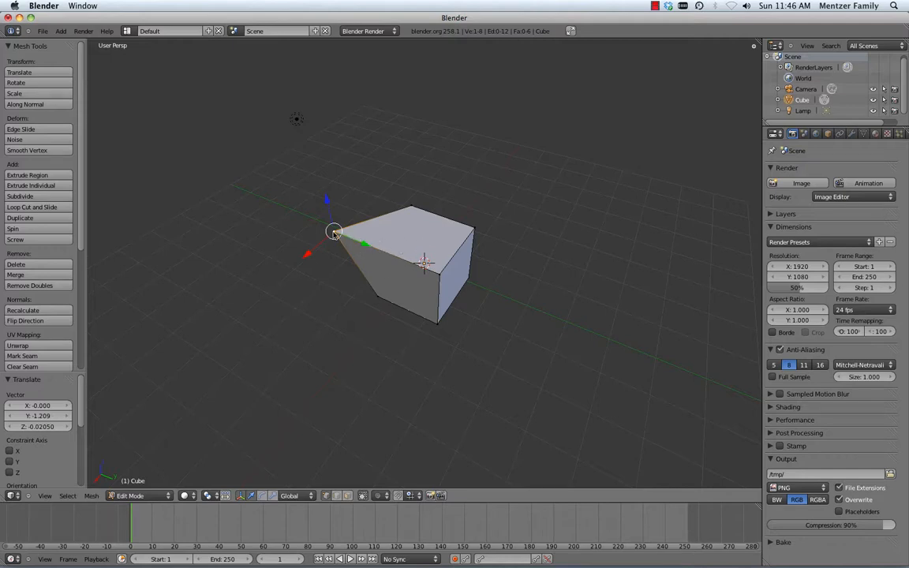
# Step: Examine the deformed cube and its pulled-out corner from several viewing angles
pyautogui.press('KP_4')
pyautogui.press('KP_4')
pyautogui.press('KP_4')
pyautogui.press('KP_4')
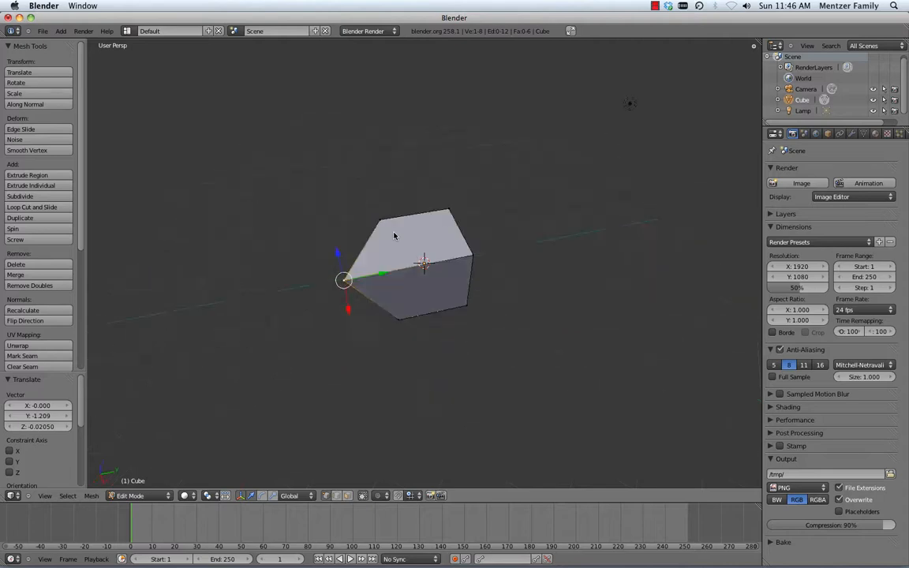
pyautogui.press('KP_8')
pyautogui.press('KP_8')
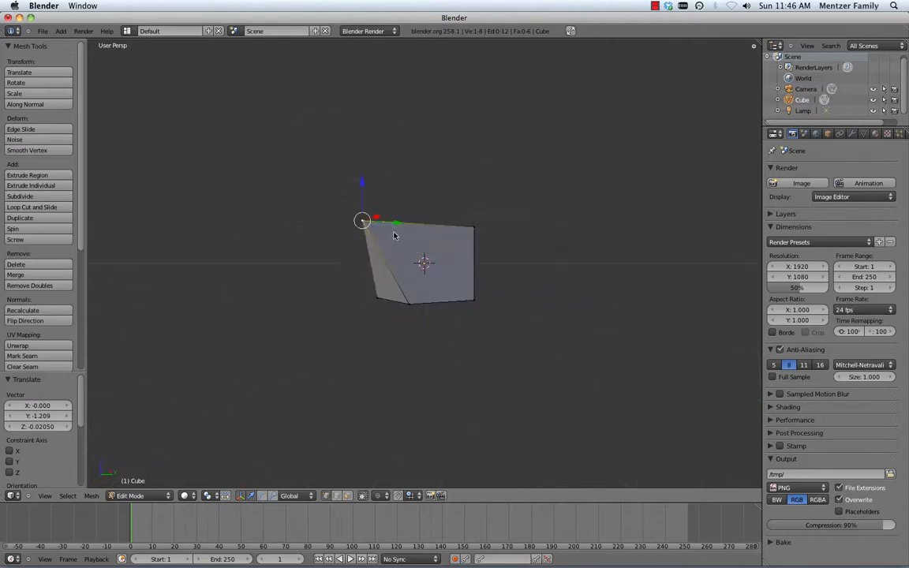
pyautogui.press('KP_6')
pyautogui.press('KP_6')
pyautogui.press('KP_6')
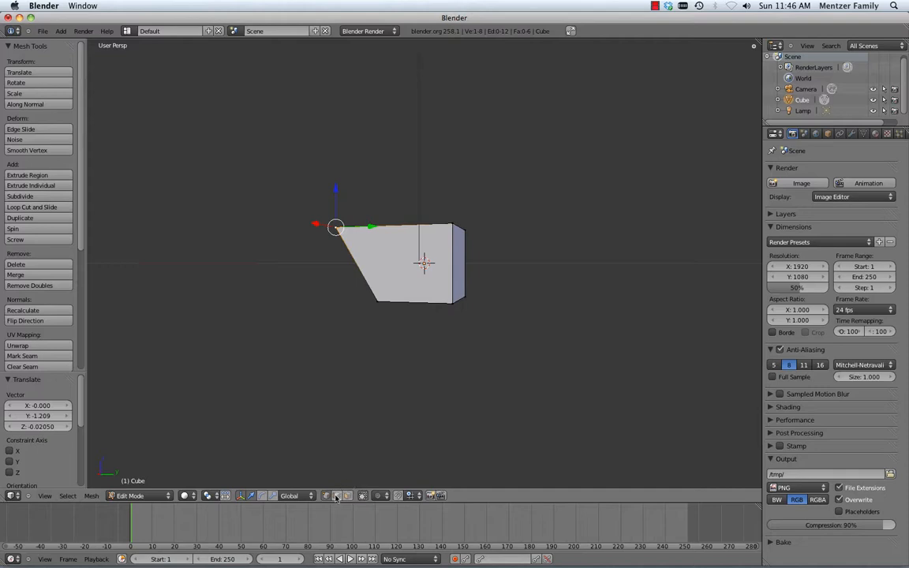
# Step: In edge selection mode, move only the slanted end edge of the deformed cube by about -0.656 along Y
pyautogui.press('a')
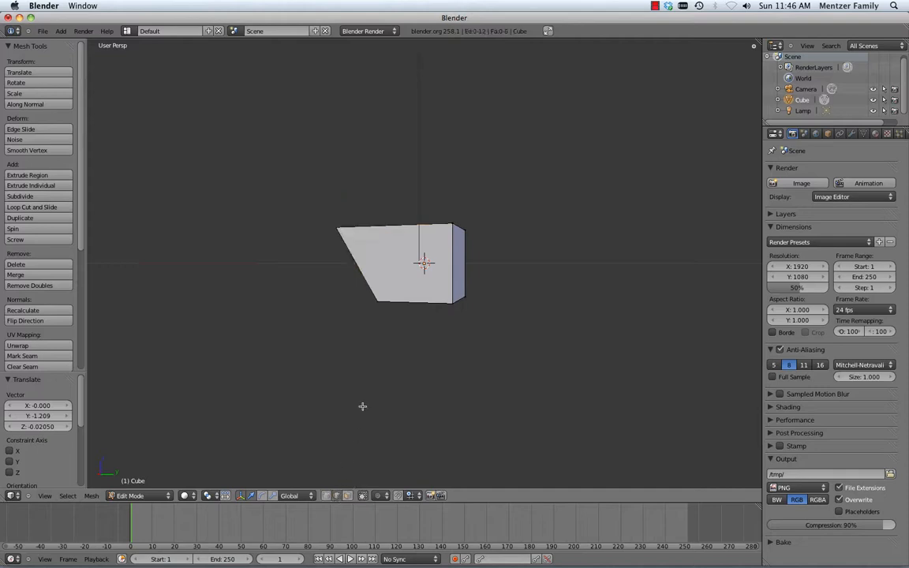
pyautogui.rightClick(365, 279)
pyautogui.moveTo(392, 263); pyautogui.dragTo(370, 263)
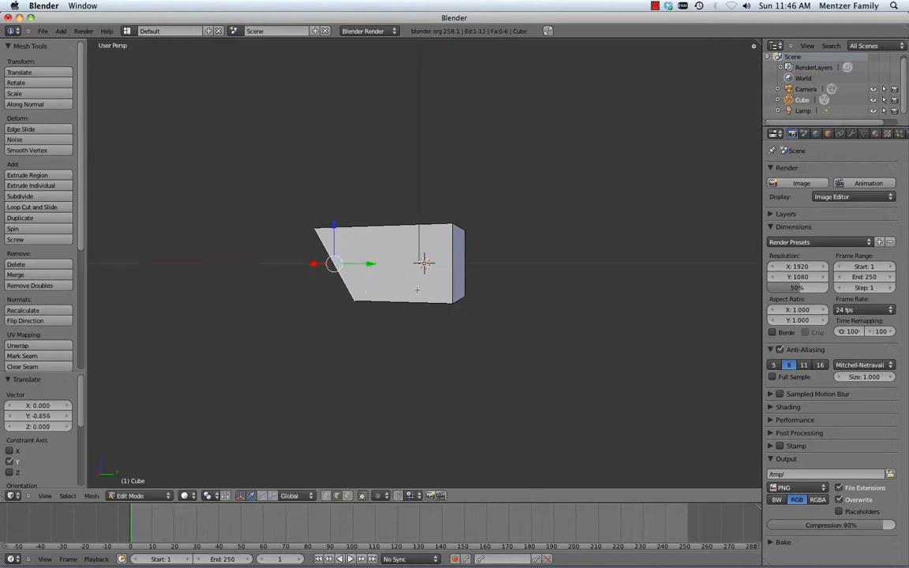
pyautogui.moveTo(417, 290); pyautogui.dragTo(397, 298, button='middle')
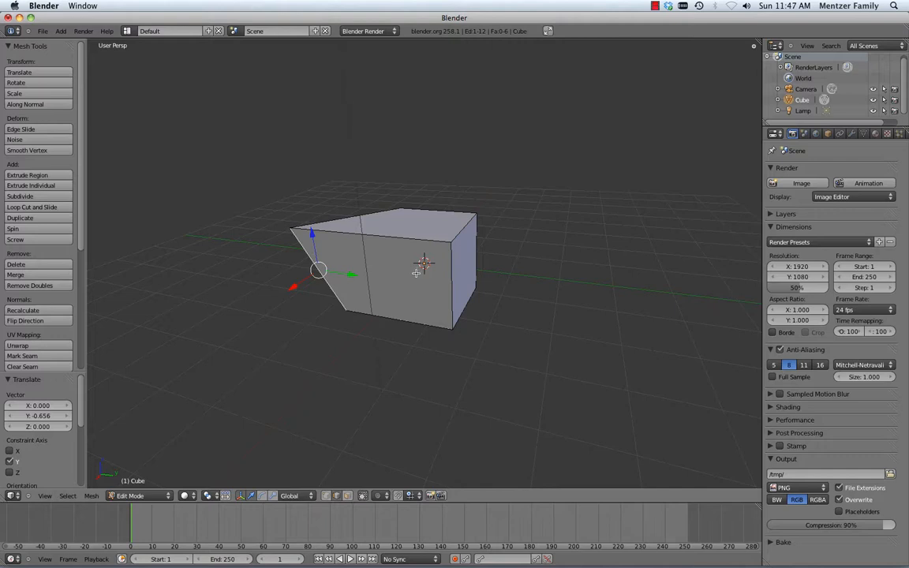
# Step: Reset to the default start-up scene and enter Edit Mode on its cube with nothing selected
pyautogui.click(39, 31)
pyautogui.click(73, 156)
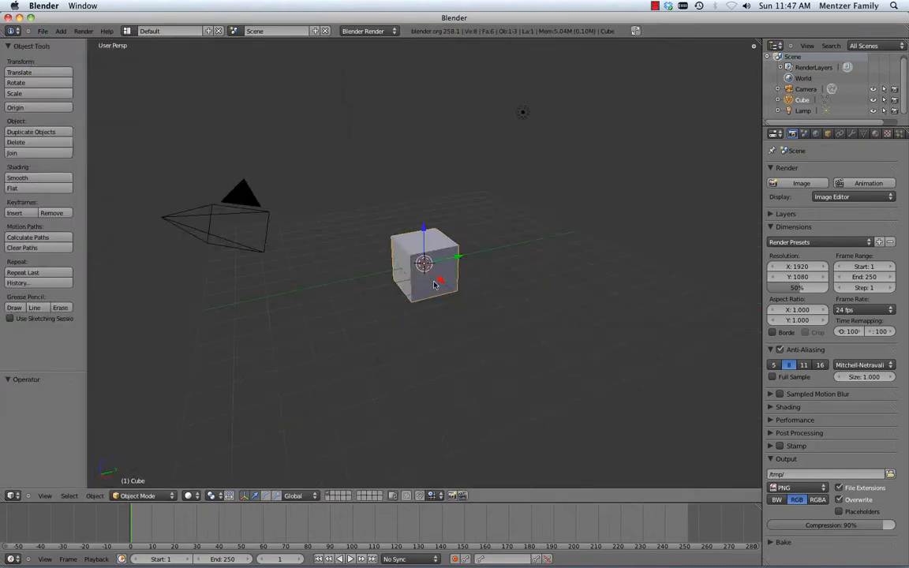
pyautogui.scroll(4, 474, 296)
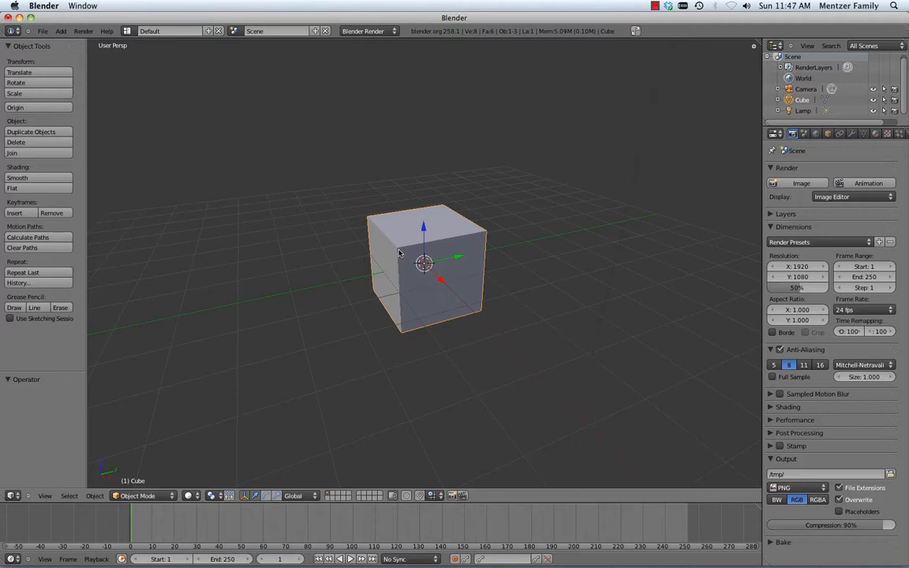
pyautogui.press('Tab')
pyautogui.press('a')
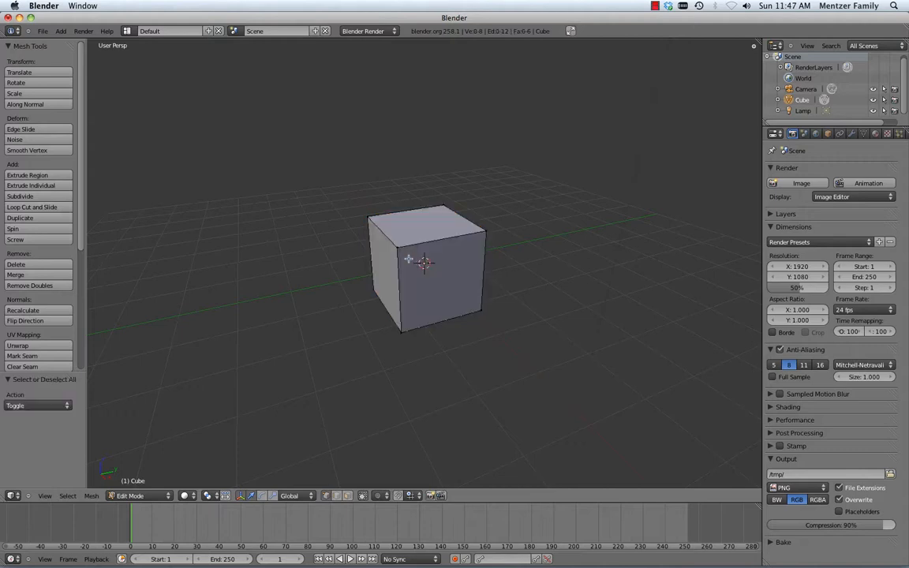
# Step: Switch to face selection, select the cube's front-facing side and subdivide it with one cut
pyautogui.rightClick(397, 246)
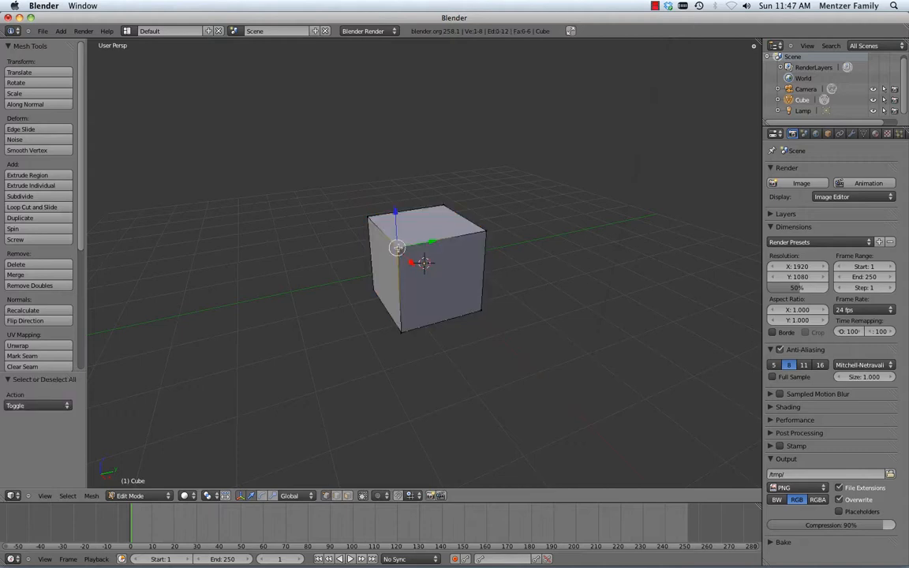
pyautogui.click(347, 496)
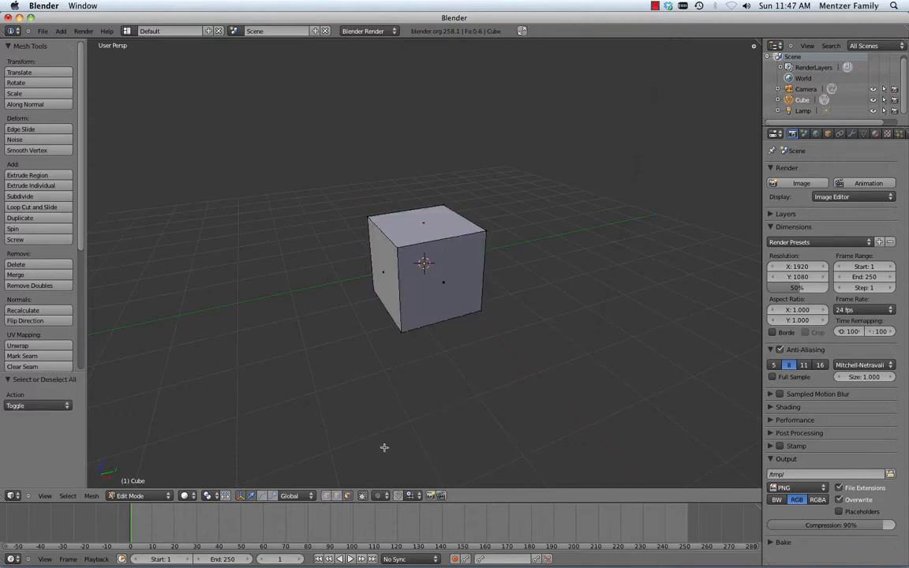
pyautogui.rightClick(444, 281)
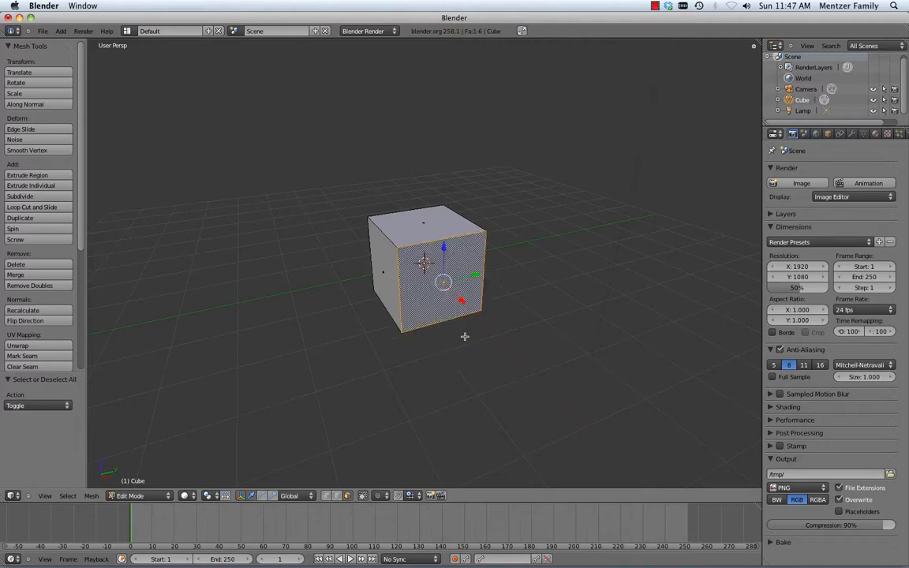
pyautogui.press('w')
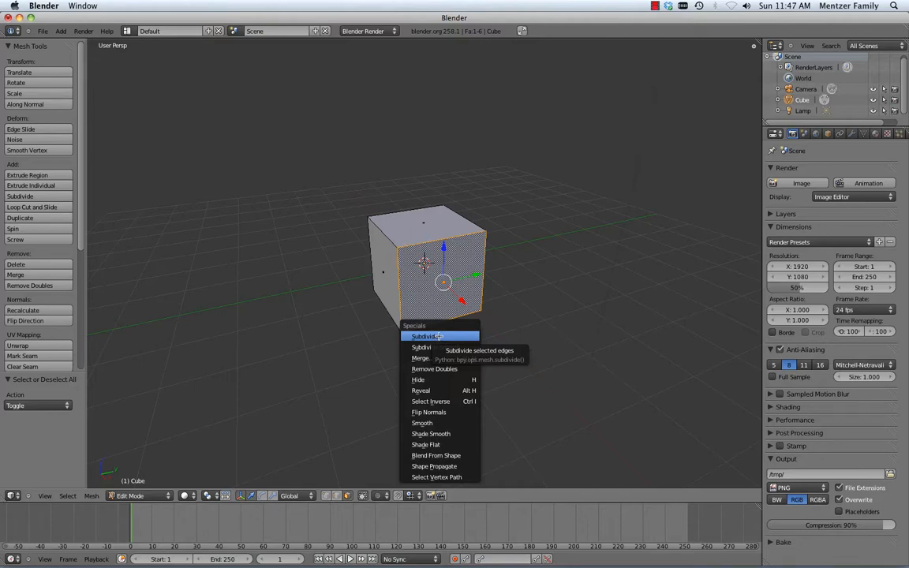
pyautogui.click(437, 337)
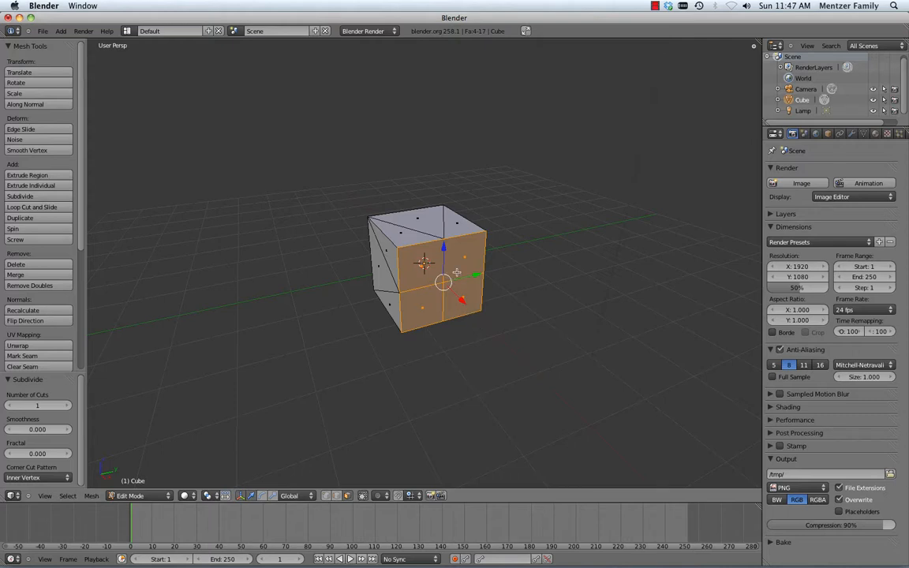
# Step: Select only the upper-left quarter of the subdivided face and extrude it outward by about 1.624
pyautogui.press('a')
pyautogui.rightClick(414, 260)
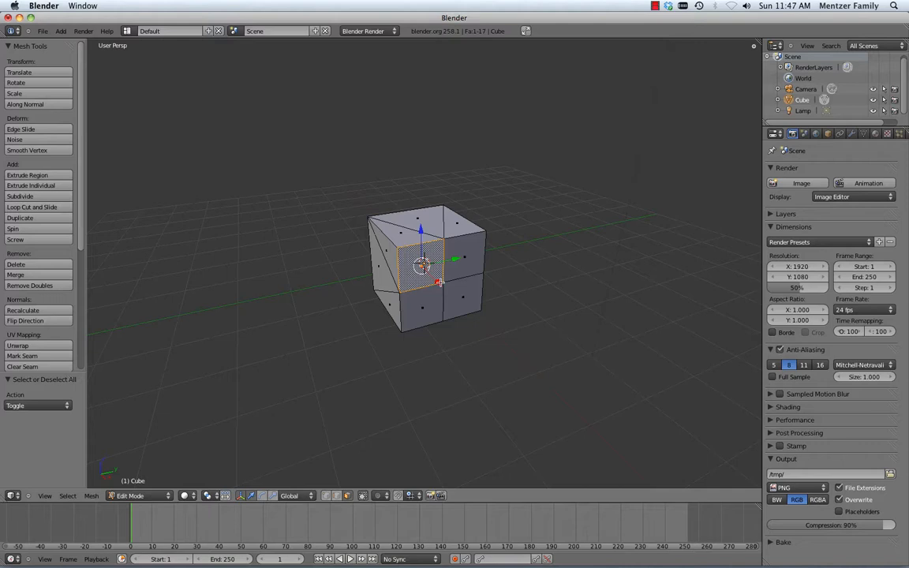
pyautogui.press('e')
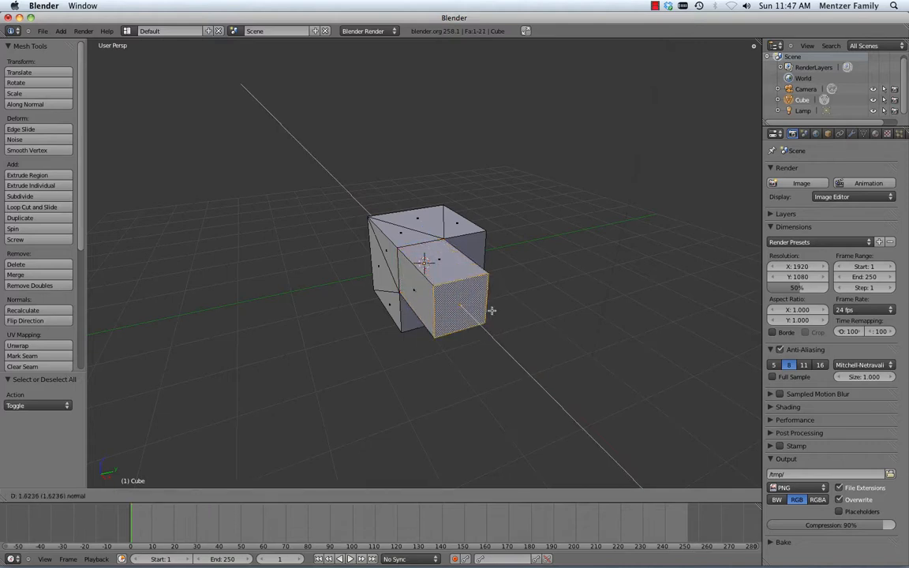
pyautogui.click(490, 310)
# Step: Inspect the extruded block from several angles, and undo the extrusion and the face subdivision
pyautogui.moveTo(432, 305); pyautogui.dragTo(468, 304, button='middle')
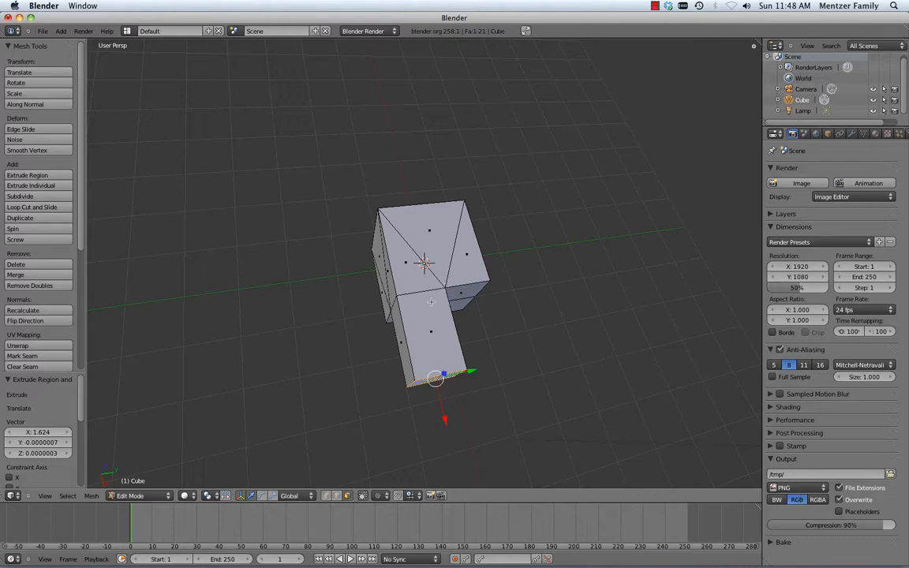
pyautogui.moveTo(418, 275); pyautogui.dragTo(440, 275, button='middle')
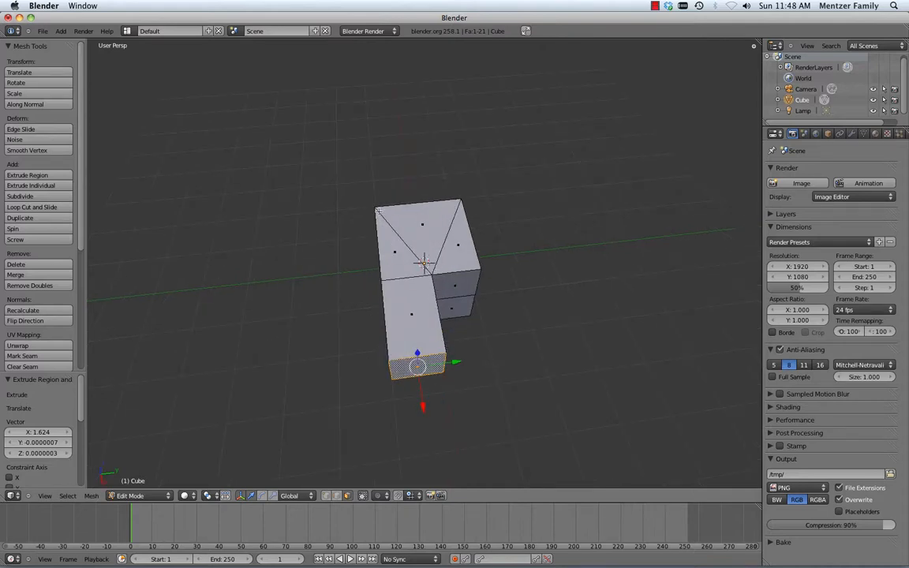
pyautogui.moveTo(435, 268); pyautogui.dragTo(387, 235, button='middle')
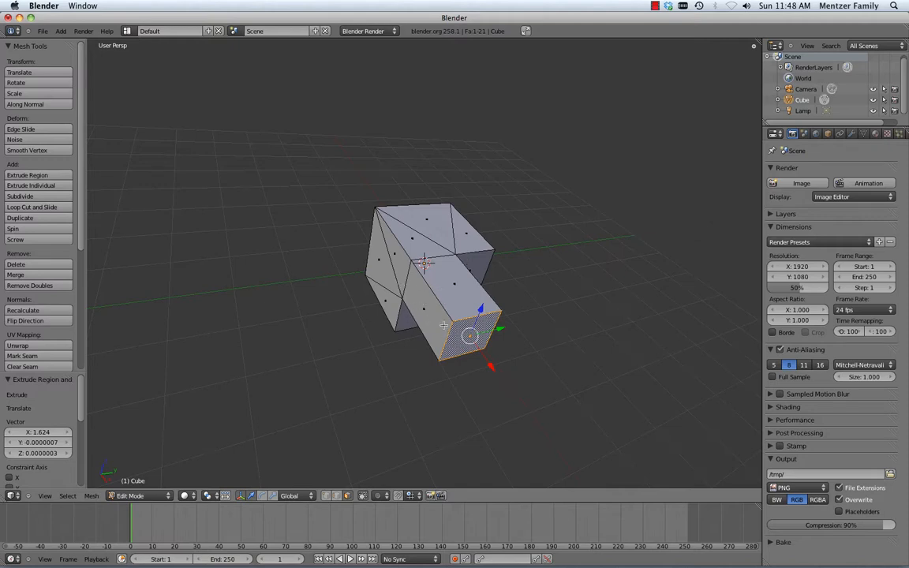
pyautogui.moveTo(436, 298)
pyautogui.mouseDown(button='middle')
pyautogui.moveTo(429, 319)
pyautogui.moveTo(469, 322)
pyautogui.moveTo(431, 293)
pyautogui.mouseUp(button='middle')
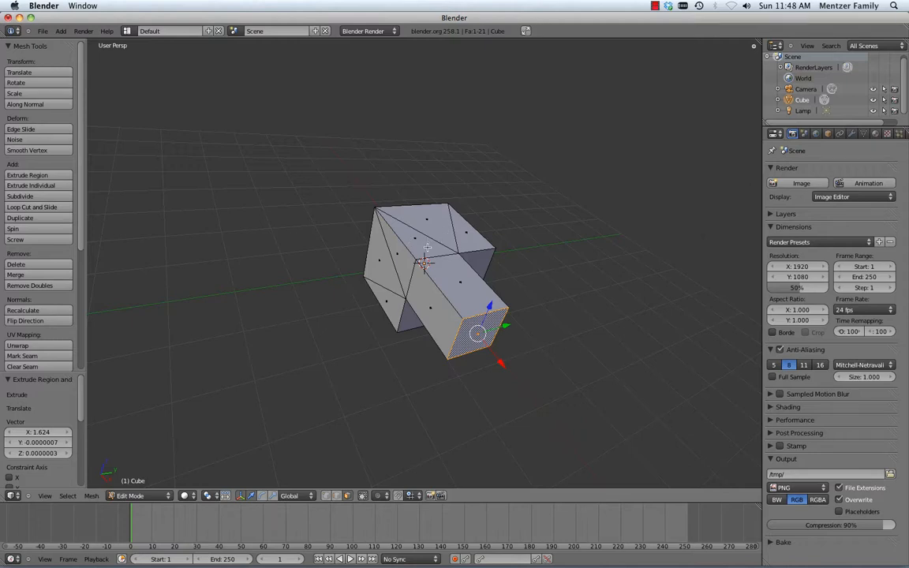
pyautogui.hotkey('ctrl', 'z')
pyautogui.hotkey('ctrl', 'z')
pyautogui.hotkey('ctrl', 'z')
pyautogui.hotkey('ctrl', 'z')
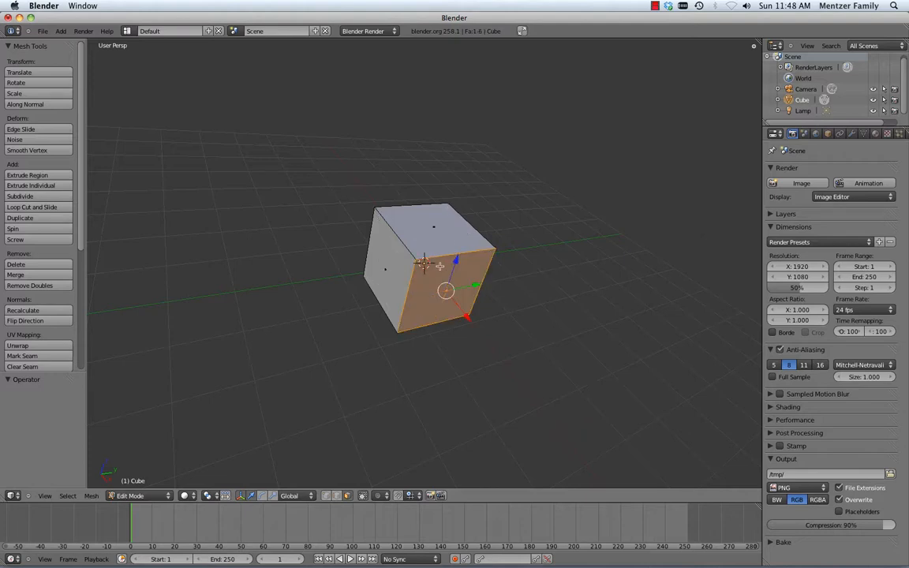
pyautogui.moveTo(439, 267)
pyautogui.mouseDown(button='middle')
pyautogui.moveTo(414, 248)
pyautogui.moveTo(432, 262)
pyautogui.mouseUp(button='middle')
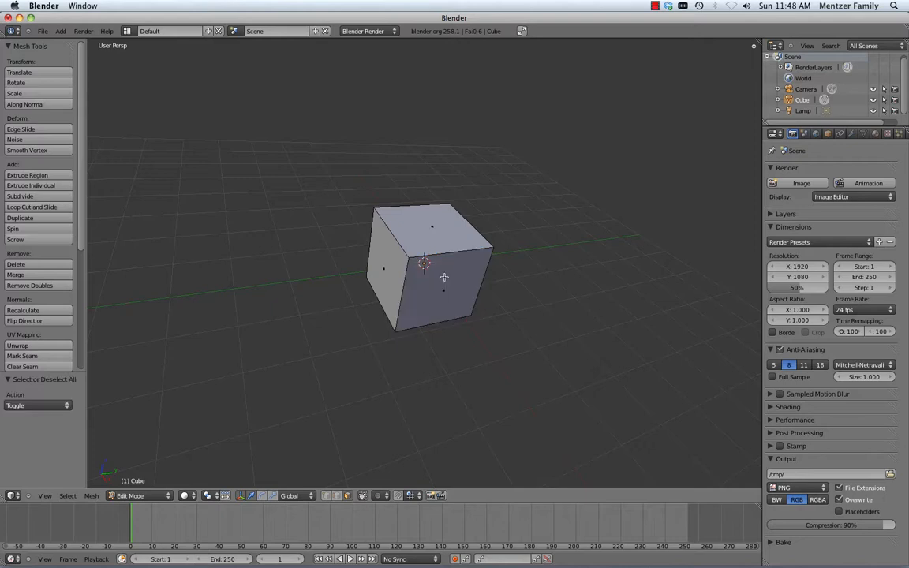
# Step: Enter Edit Mode on the default cube and subdivide the whole mesh three times with one cut each
pyautogui.press('Tab')
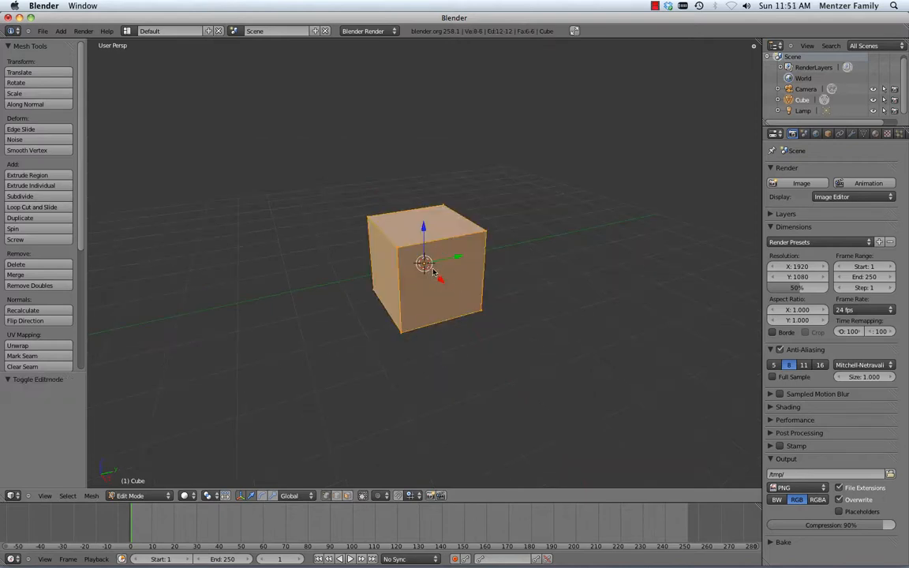
pyautogui.press('w')
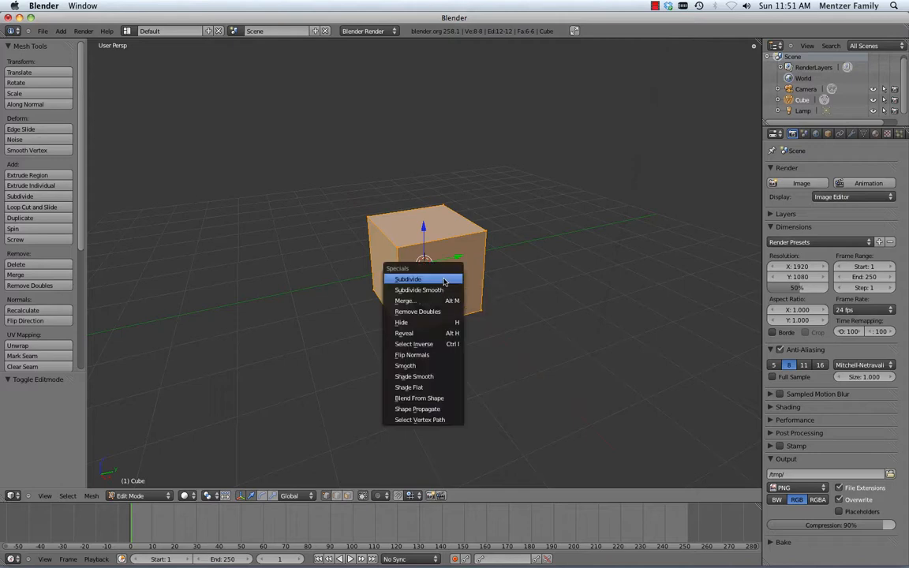
pyautogui.click(444, 280)
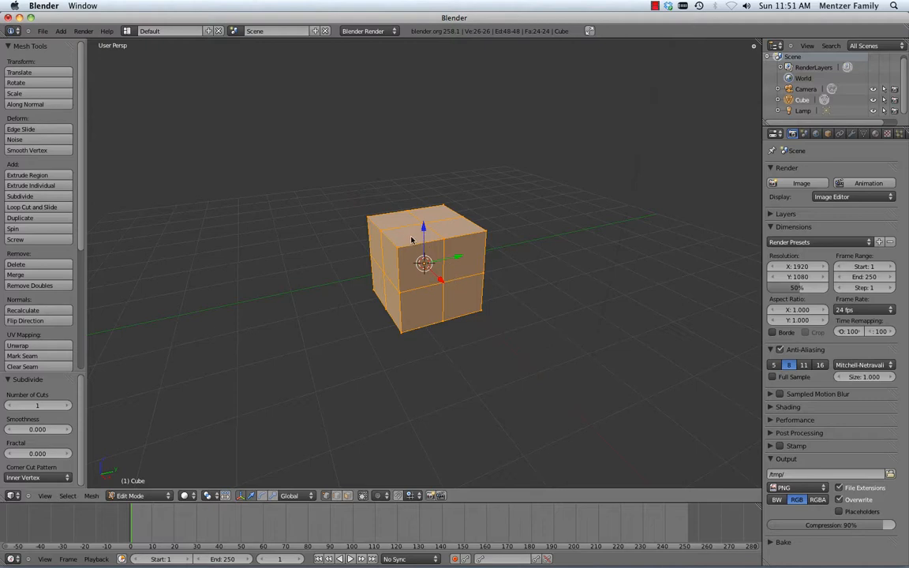
pyautogui.press('w')
pyautogui.click(453, 239)
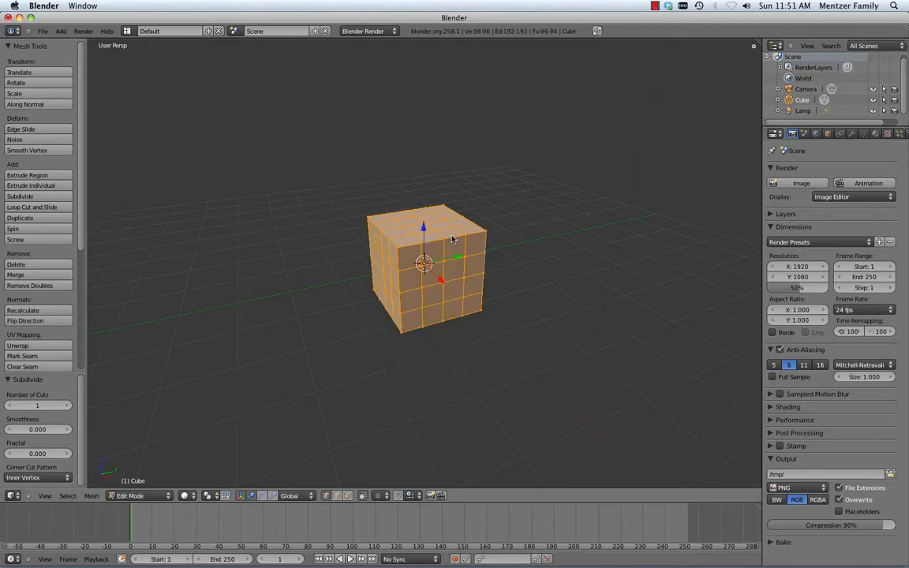
pyautogui.press('w')
pyautogui.click(452, 238)
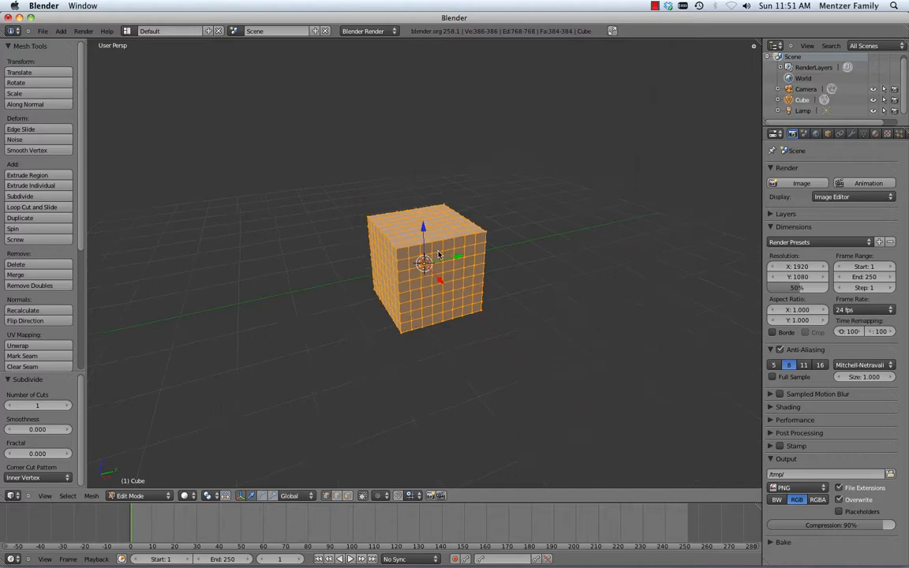
# Step: Deselect the entire subdivided mesh and switch to face selection
pyautogui.moveTo(438, 254); pyautogui.dragTo(430, 278, button='middle')
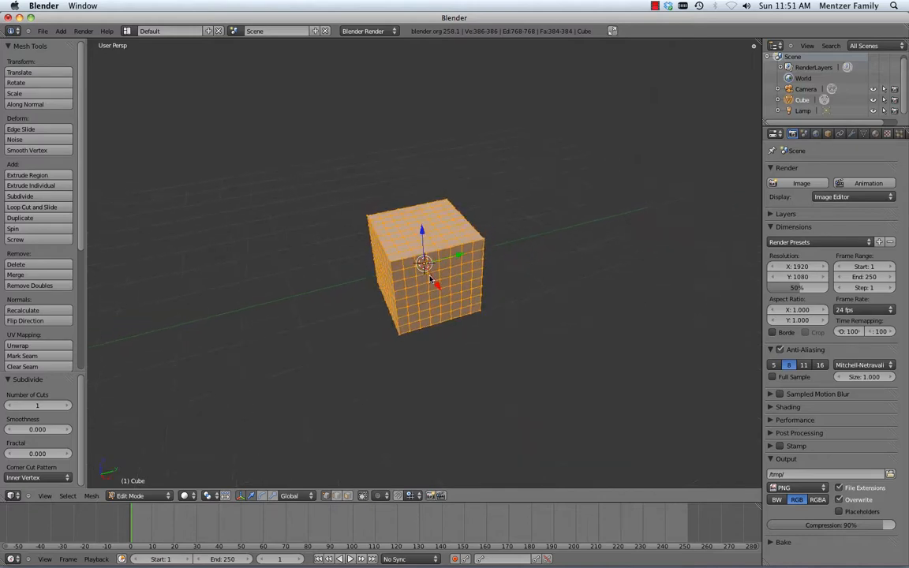
pyautogui.press('a')
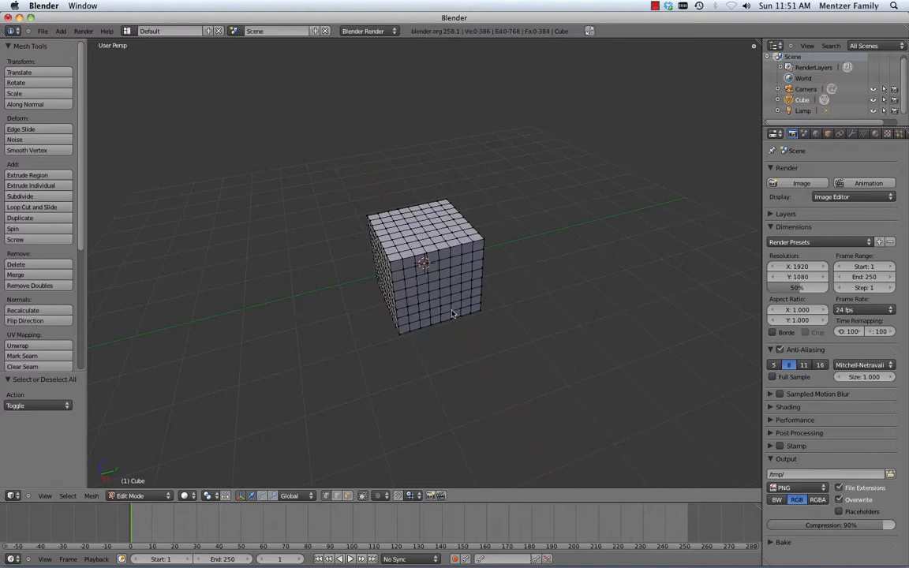
pyautogui.hotkey('ctrl', 'Tab')
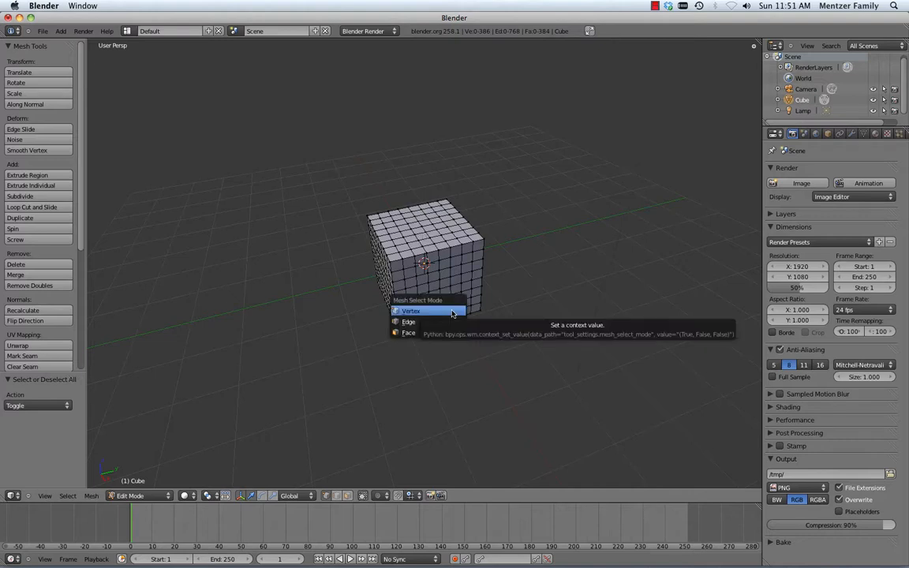
pyautogui.click(418, 333)
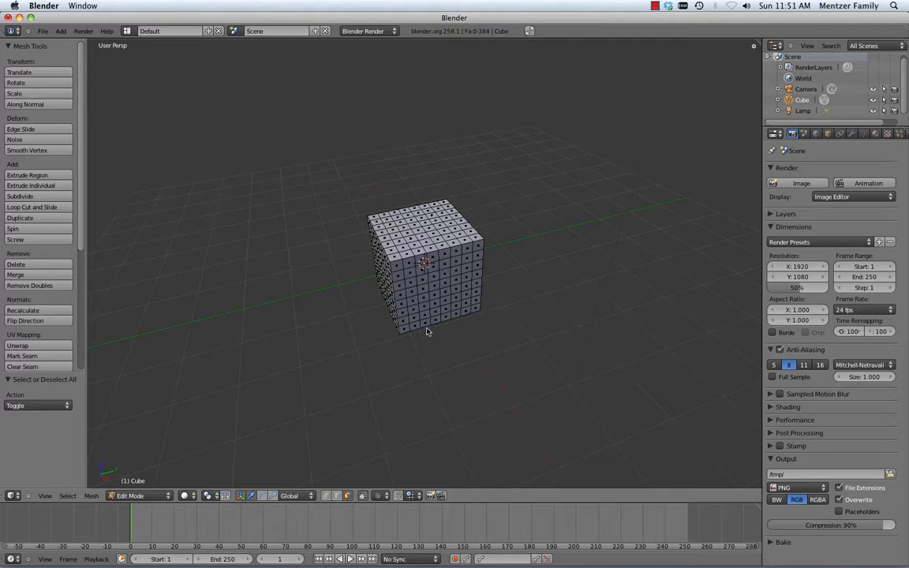
# Step: Select the four centre faces on top of the cube and extrude them upward by about 0.746 as a head
pyautogui.moveTo(416, 229); pyautogui.dragTo(412, 234, button='middle')
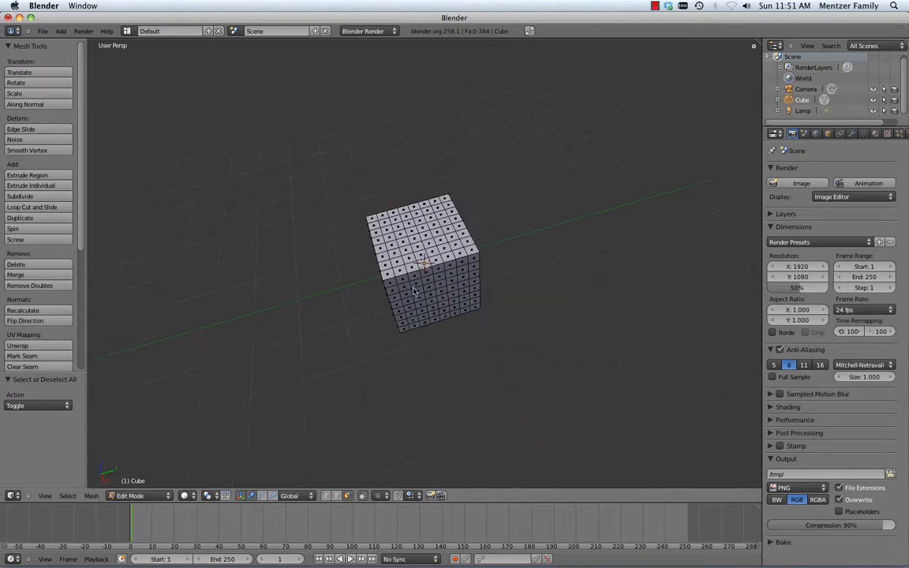
pyautogui.rightClick(413, 233)
pyautogui.keyDown('shift'); pyautogui.rightClick(424, 231); pyautogui.keyUp('shift')
pyautogui.keyDown('shift'); pyautogui.rightClick(421, 240); pyautogui.keyUp('shift')
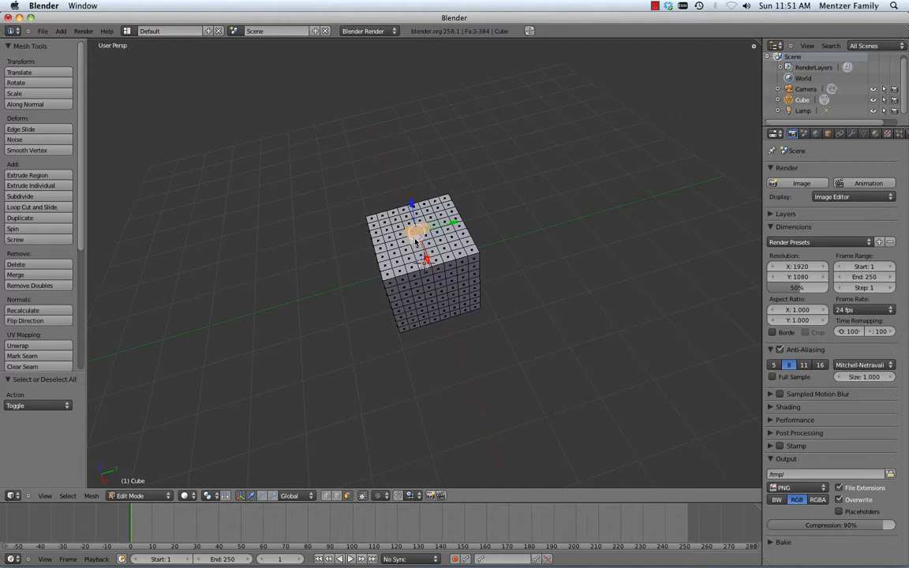
pyautogui.keyDown('shift'); pyautogui.rightClick(426, 238); pyautogui.keyUp('shift')
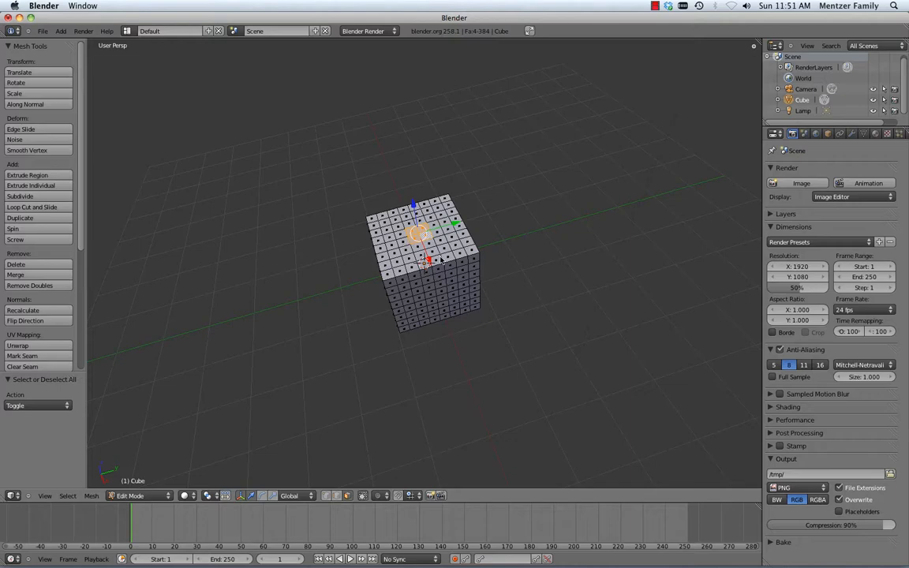
pyautogui.press('e')
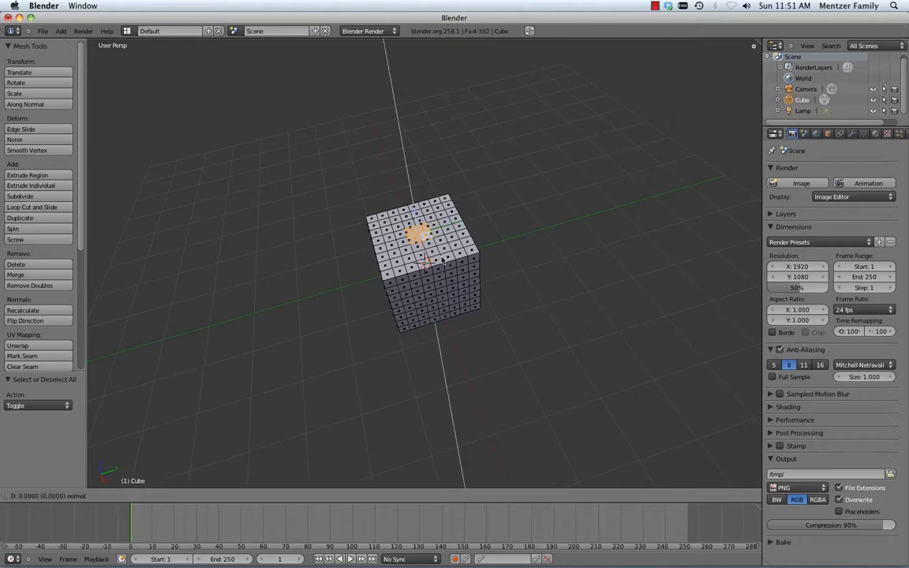
pyautogui.click(438, 232)
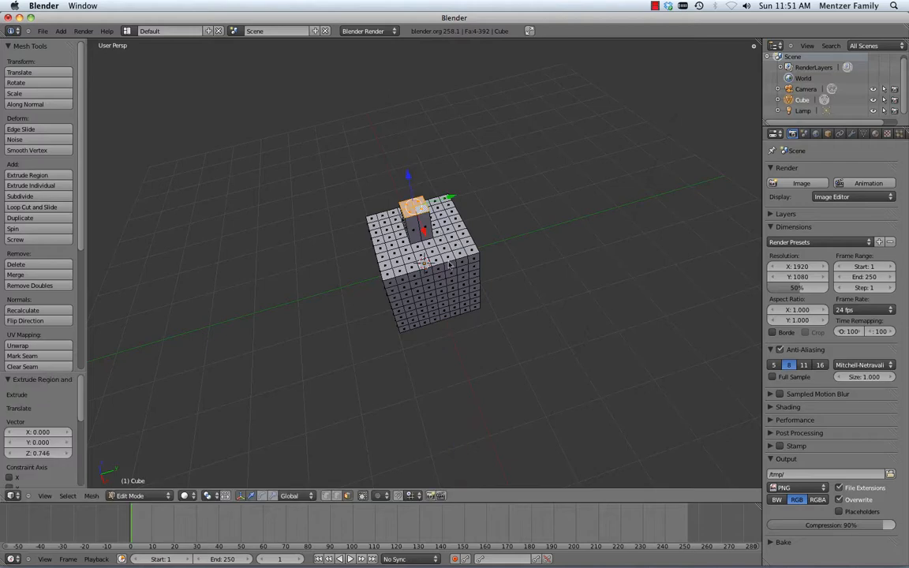
# Step: Select the four centre faces on the cube's negative-Y side and extrude them outward by about 1.08 as an arm
pyautogui.moveTo(439, 232); pyautogui.dragTo(377, 246, button='middle')
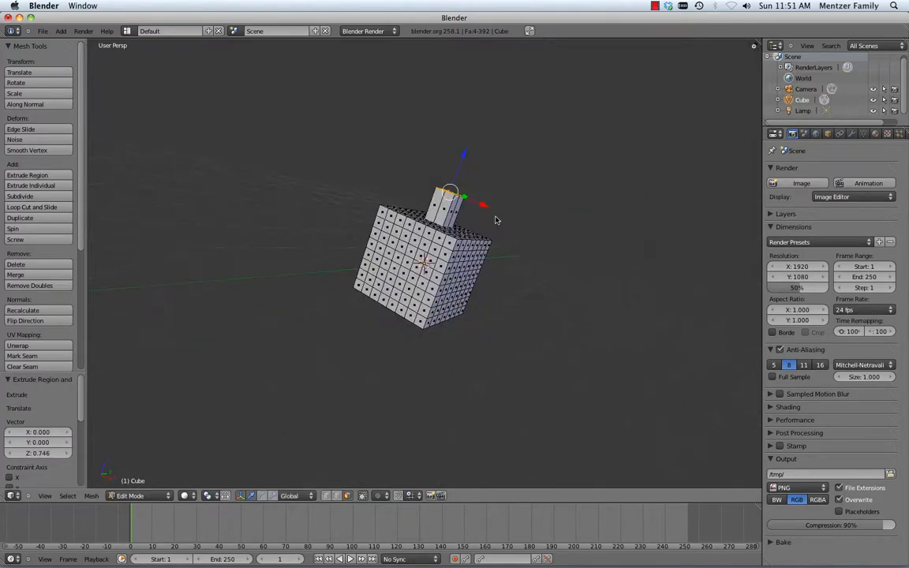
pyautogui.rightClick(398, 260)
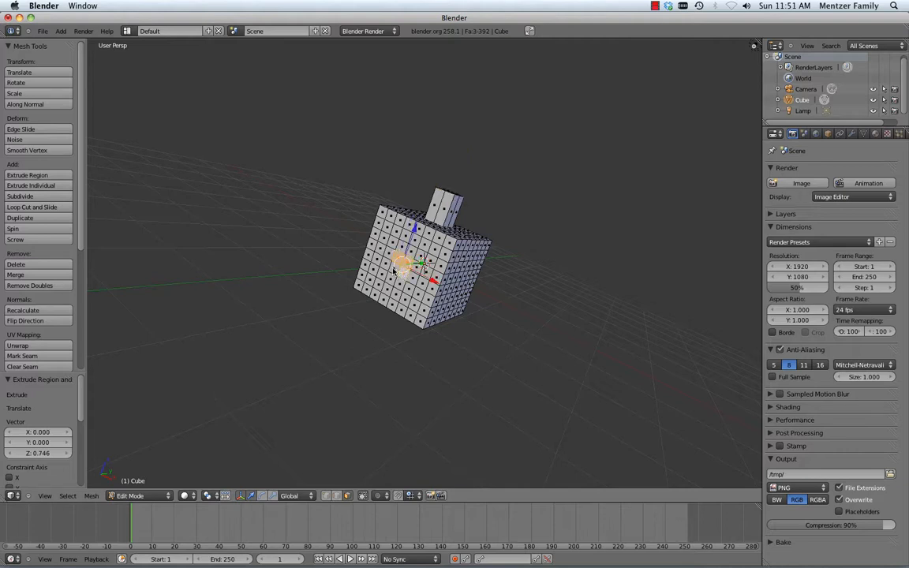
pyautogui.keyDown('shift'); pyautogui.rightClick(393, 269); pyautogui.keyUp('shift')
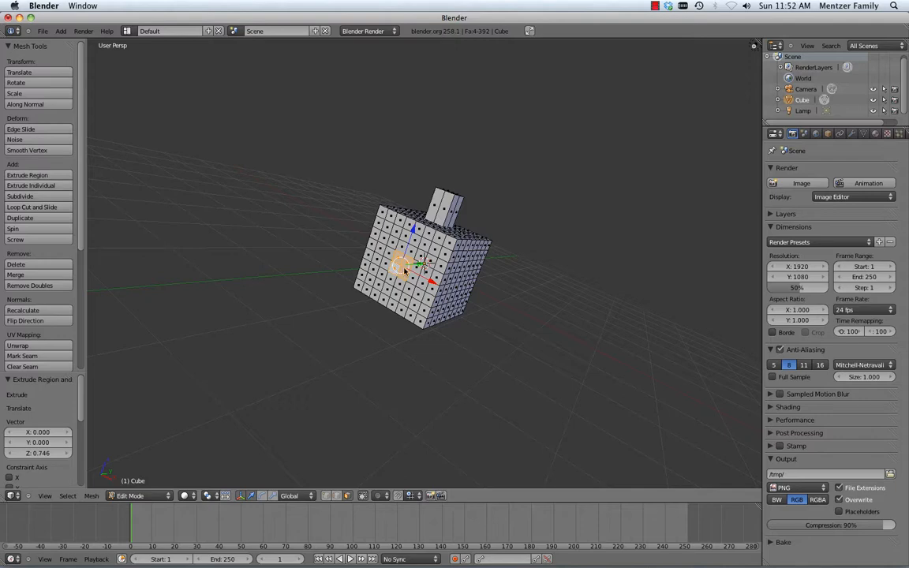
pyautogui.press('KP_3')
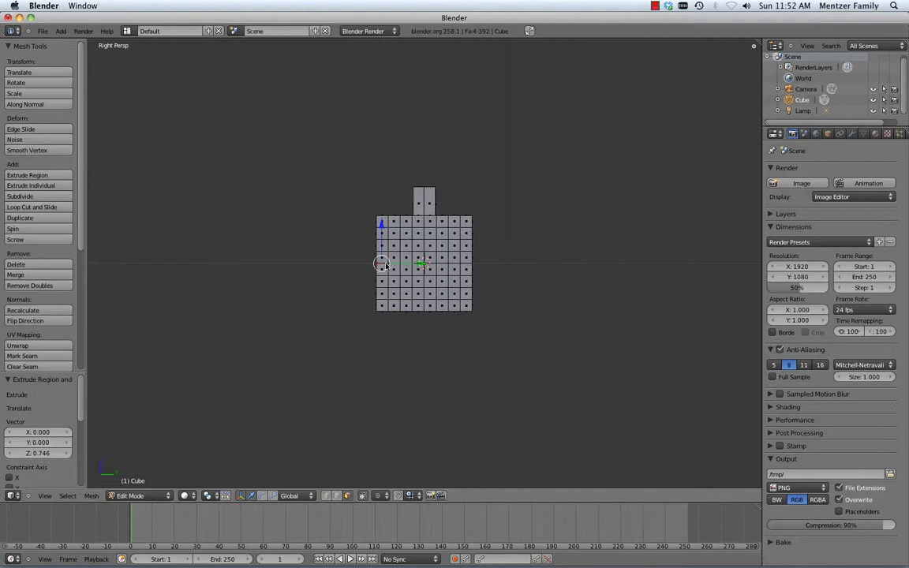
pyautogui.press('e')
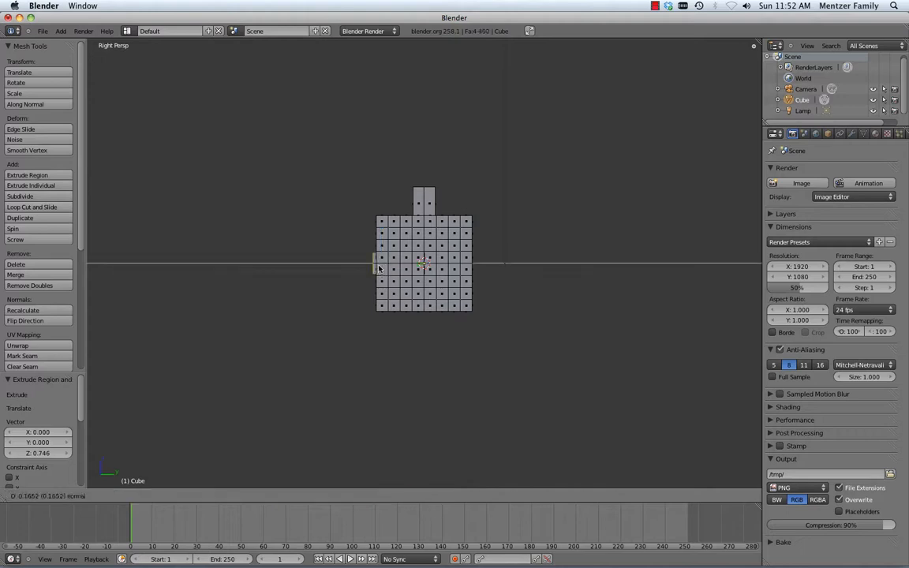
pyautogui.click(340, 266)
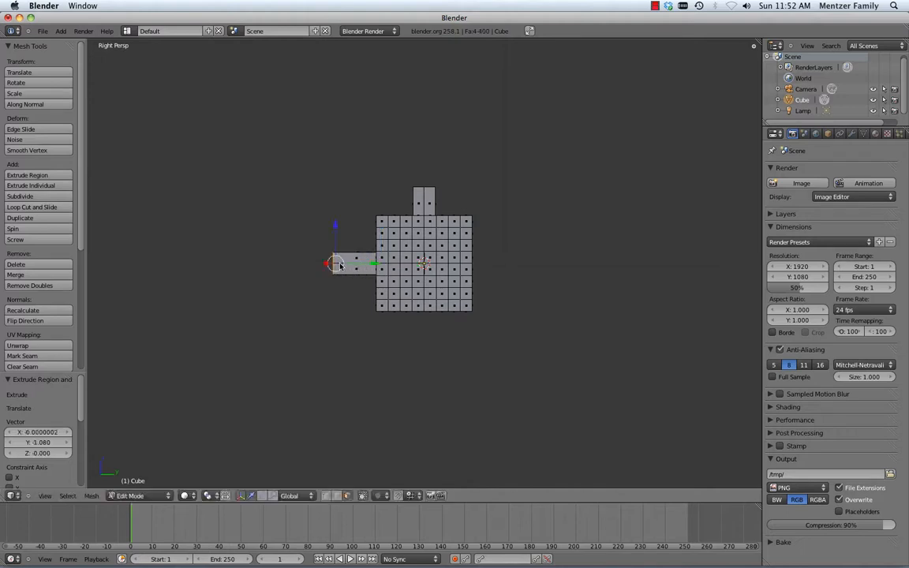
# Step: Select the four centre faces on the positive-Y side and extrude them outward by about 0.991 as the second arm
pyautogui.moveTo(439, 256); pyautogui.dragTo(456, 270, button='middle')
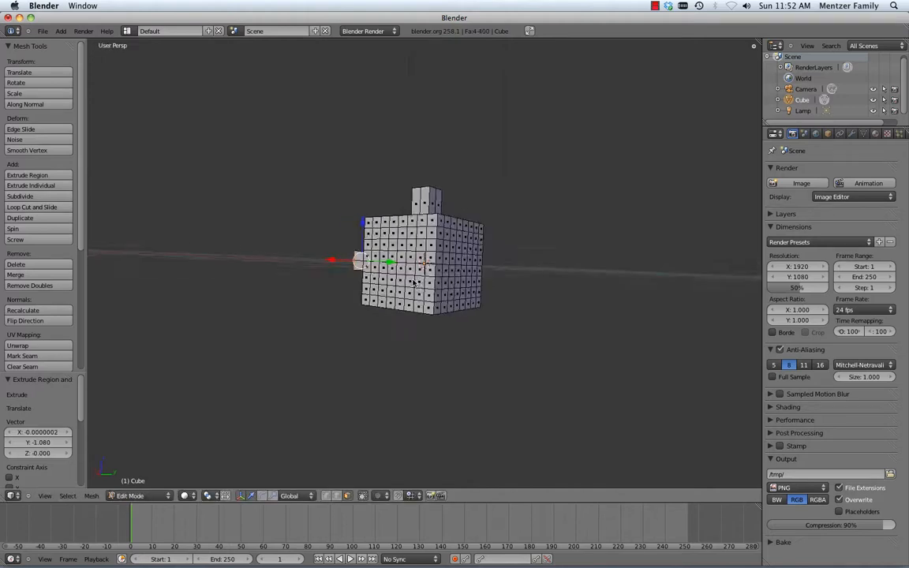
pyautogui.rightClick(459, 261)
pyautogui.keyDown('shift'); pyautogui.rightClick(465, 262); pyautogui.keyUp('shift')
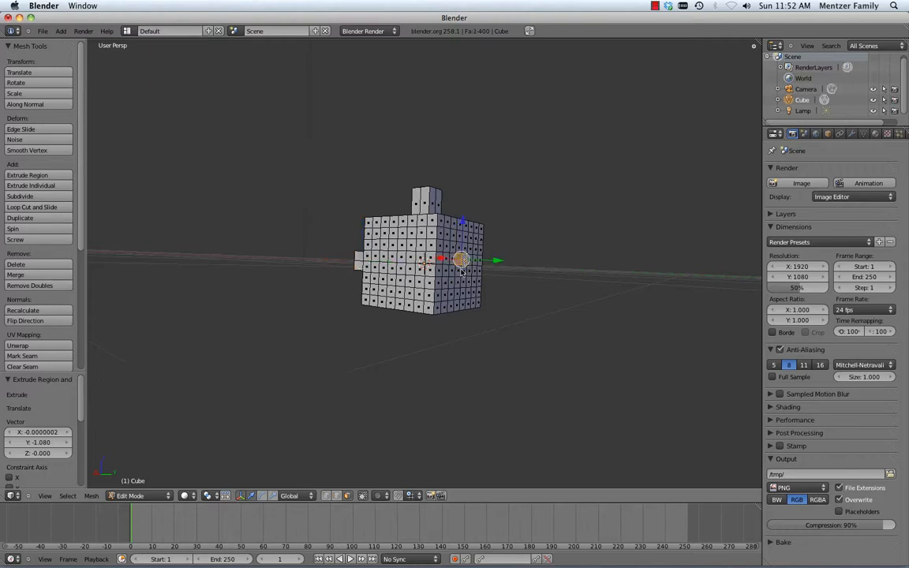
pyautogui.keyDown('shift'); pyautogui.rightClick(465, 271); pyautogui.keyUp('shift')
pyautogui.keyDown('shift'); pyautogui.rightClick(462, 271); pyautogui.keyUp('shift')
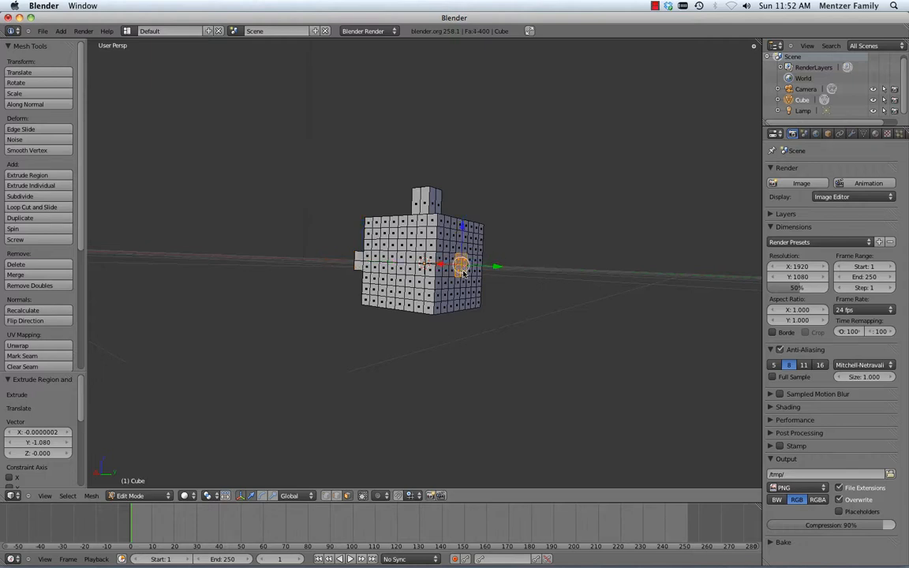
pyautogui.press('KP_3')
pyautogui.press('e')
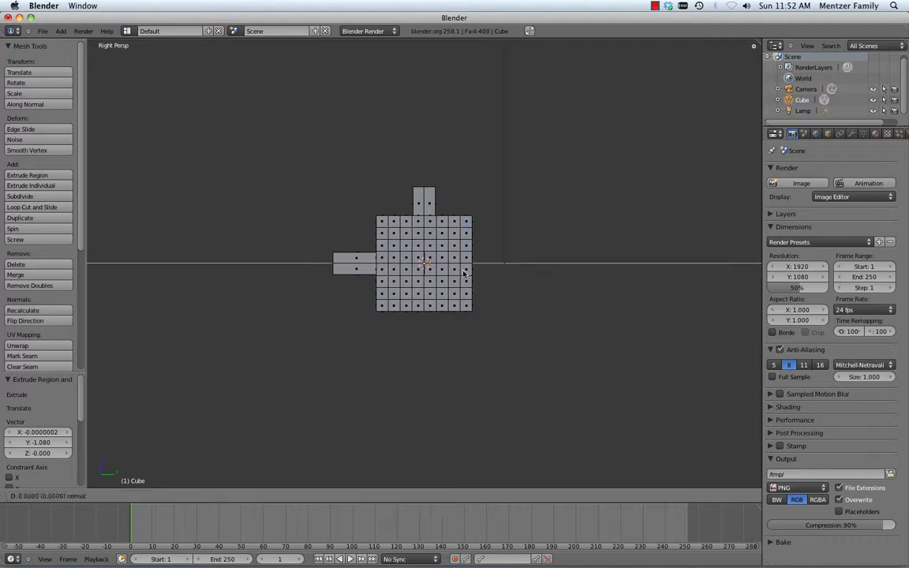
pyautogui.click(506, 274)
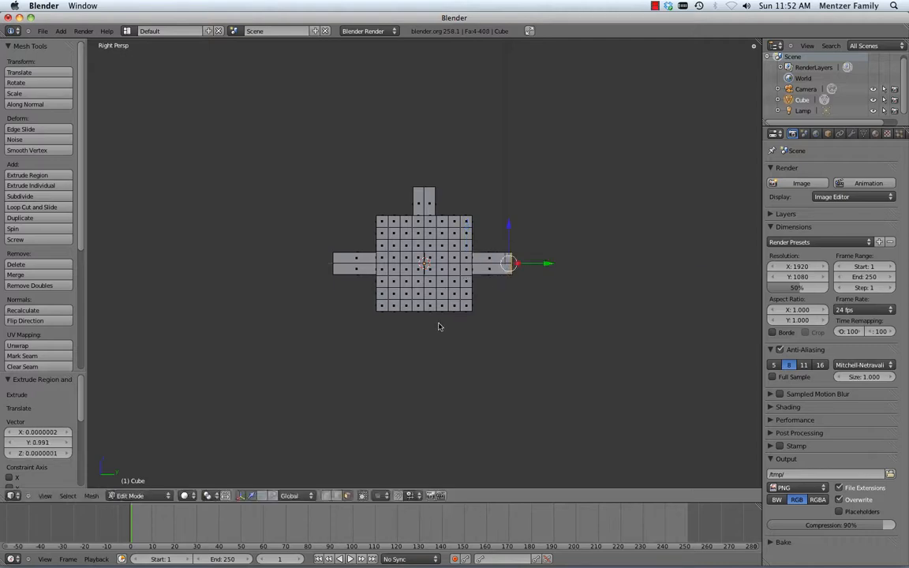
# Step: Select four adjoining faces in the negative-Y half of the underside and extrude them downward by about 1.85 as a leg
pyautogui.moveTo(394, 289); pyautogui.dragTo(416, 308, button='middle')
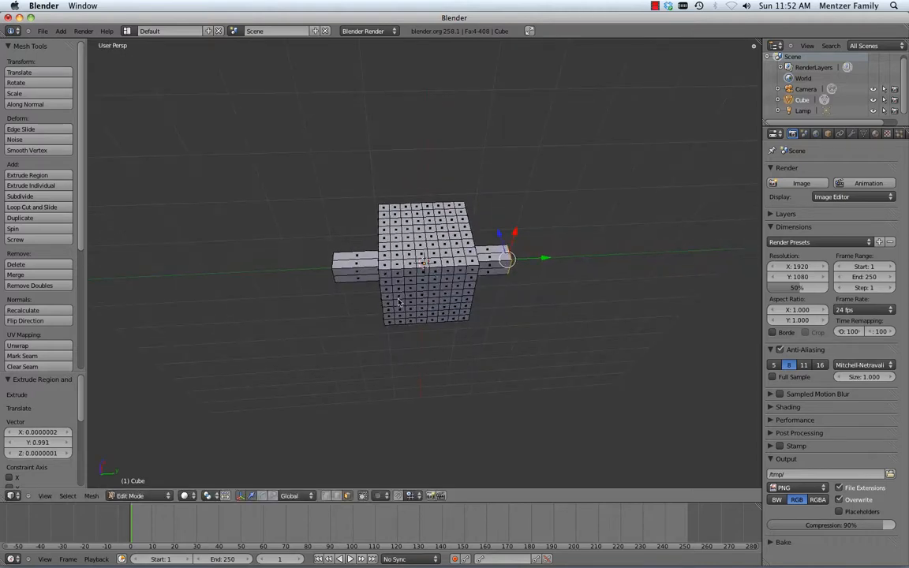
pyautogui.rightClick(411, 306)
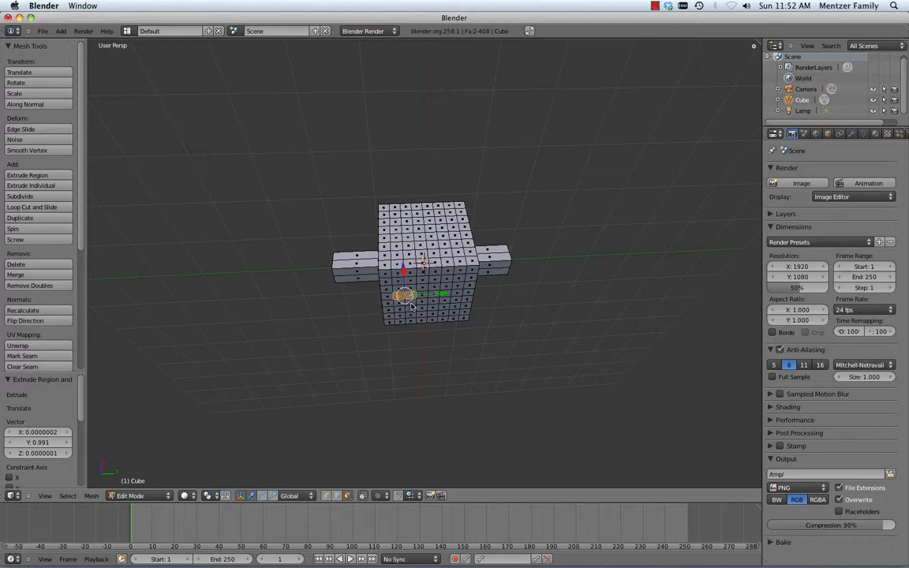
pyautogui.keyDown('shift'); pyautogui.rightClick(411, 306); pyautogui.keyUp('shift')
pyautogui.keyDown('shift'); pyautogui.rightClick(400, 305); pyautogui.keyUp('shift')
pyautogui.press('KP_3')
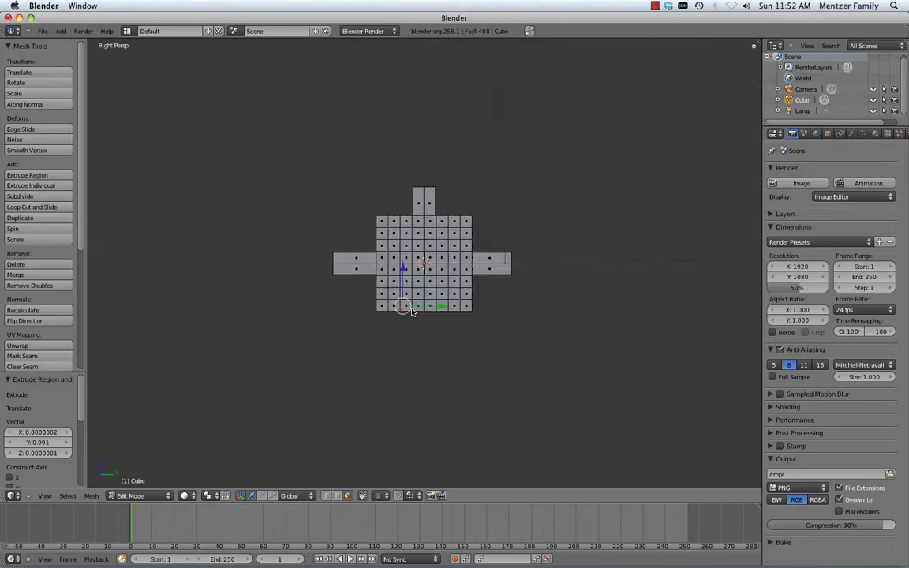
pyautogui.press('e')
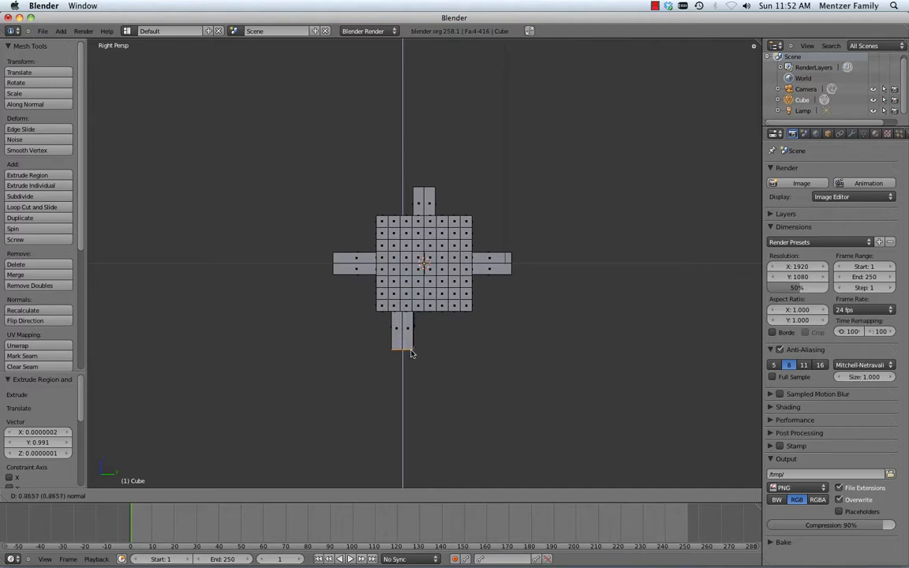
pyautogui.click(427, 388)
# Step: Select the matching four faces in the positive-Y half of the underside and extrude them downward by about 1.818 as the second leg
pyautogui.moveTo(476, 381); pyautogui.dragTo(448, 301, button='middle')
pyautogui.rightClick(449, 298)
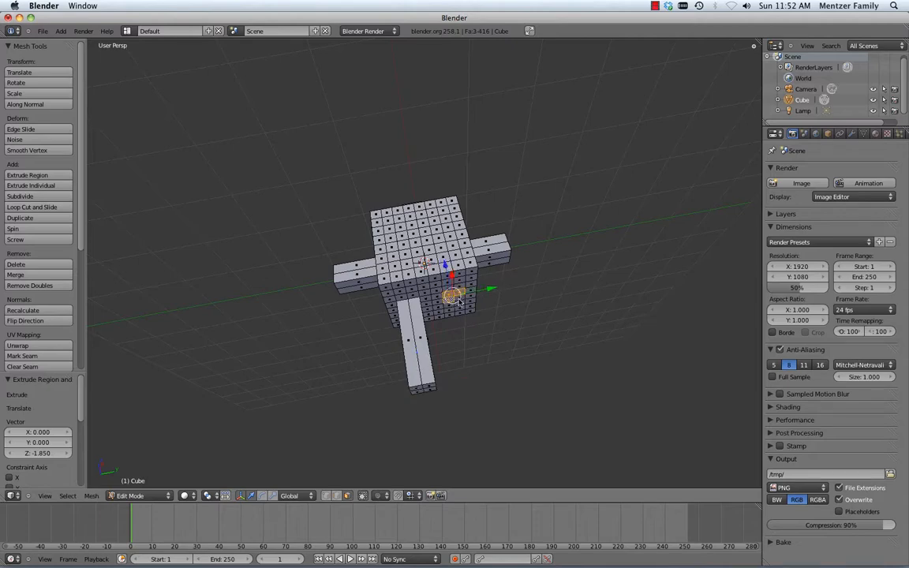
pyautogui.moveTo(459, 300); pyautogui.dragTo(469, 369, button='middle')
pyautogui.press('KP_3')
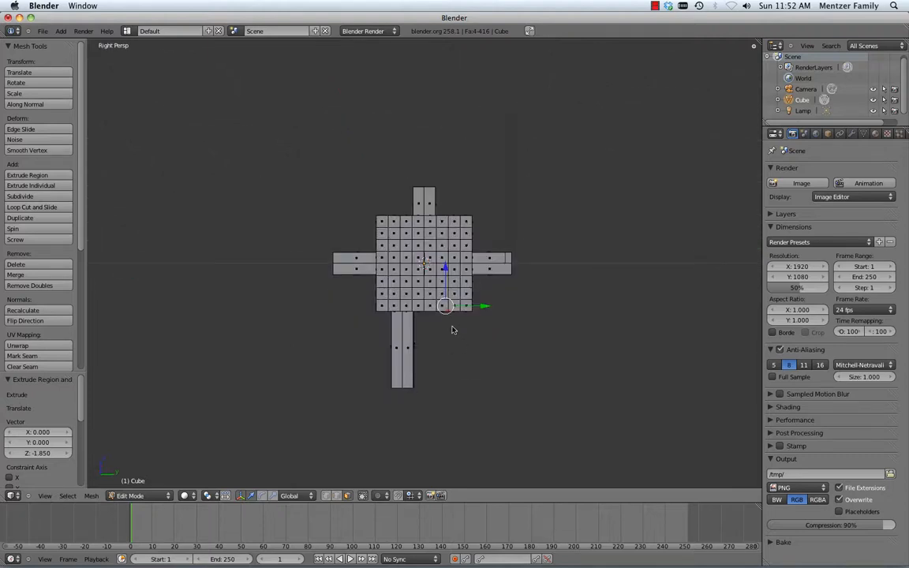
pyautogui.press('e')
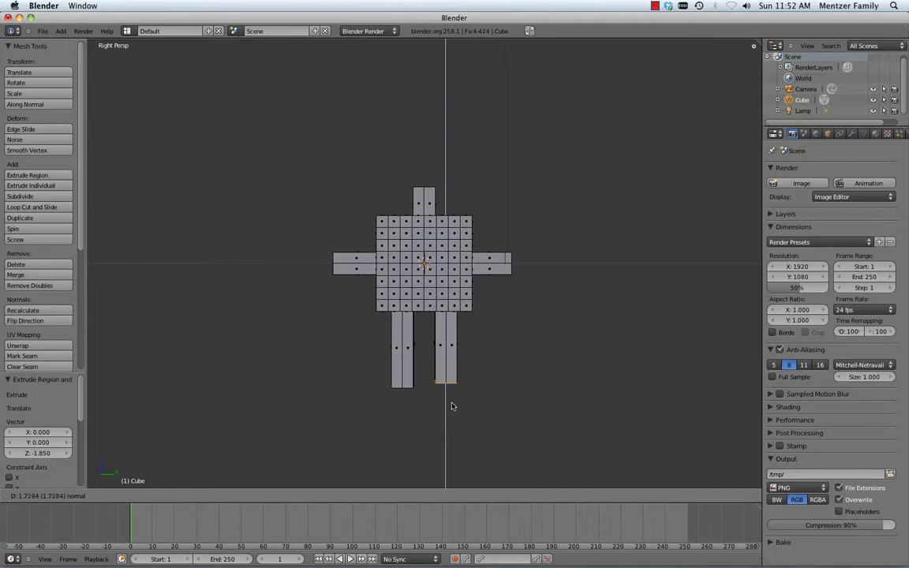
pyautogui.click(451, 406)
# Step: Switch to vertex selection and select only the upper front corner vertex of the body, above the negative-Y arm
pyautogui.moveTo(451, 406); pyautogui.dragTo(458, 329, button='middle')
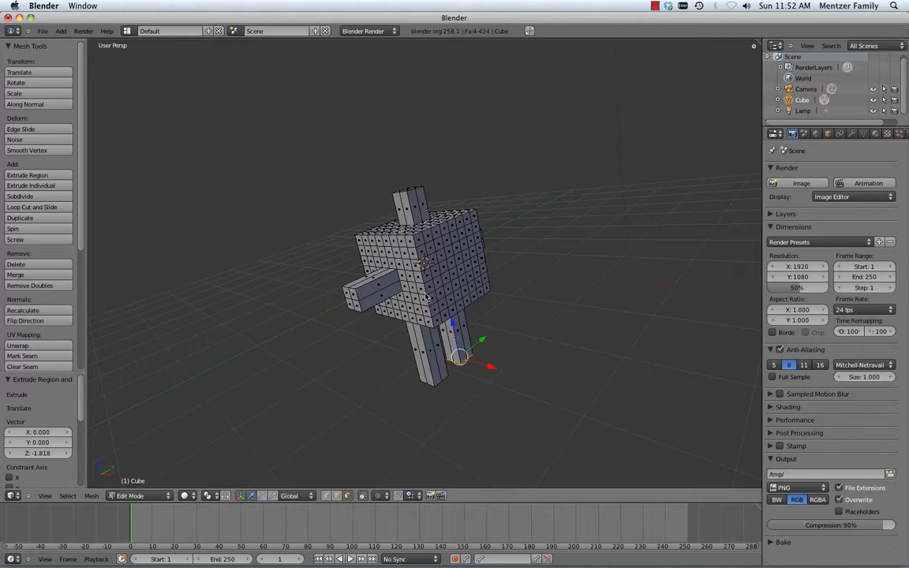
pyautogui.moveTo(425, 296)
pyautogui.mouseDown(button='middle')
pyautogui.moveTo(519, 278)
pyautogui.moveTo(471, 297)
pyautogui.moveTo(355, 300)
pyautogui.moveTo(407, 318)
pyautogui.moveTo(418, 296)
pyautogui.mouseUp(button='middle')
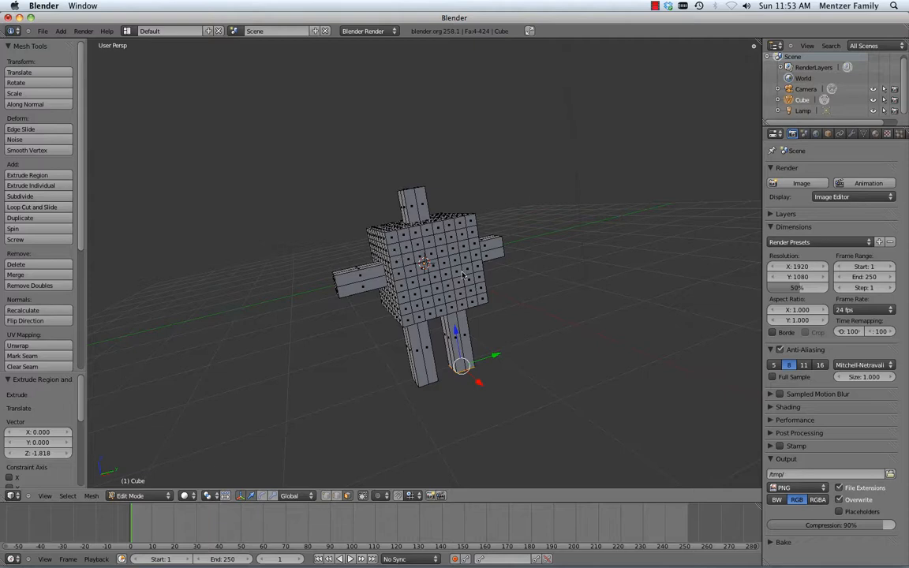
pyautogui.moveTo(416, 246); pyautogui.dragTo(438, 290, button='middle')
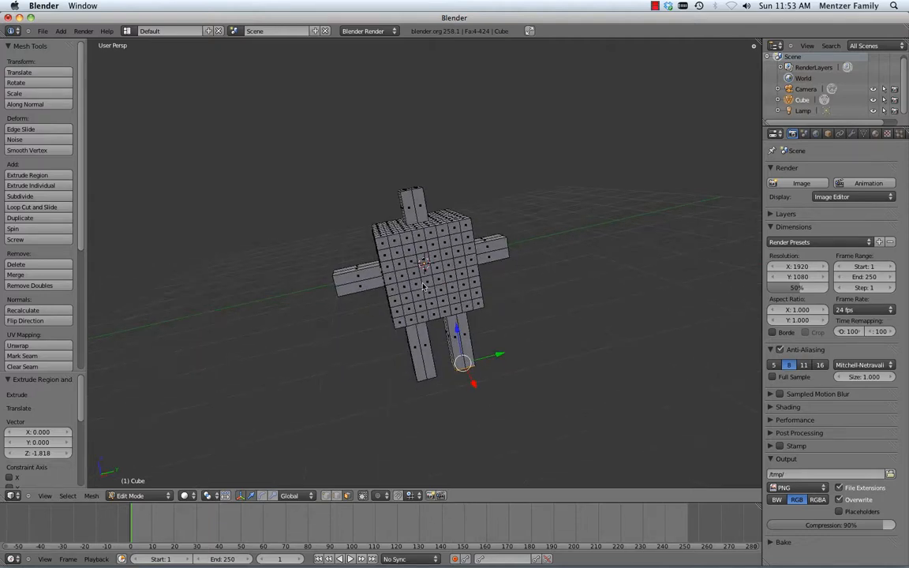
pyautogui.scroll(3, 438, 289)
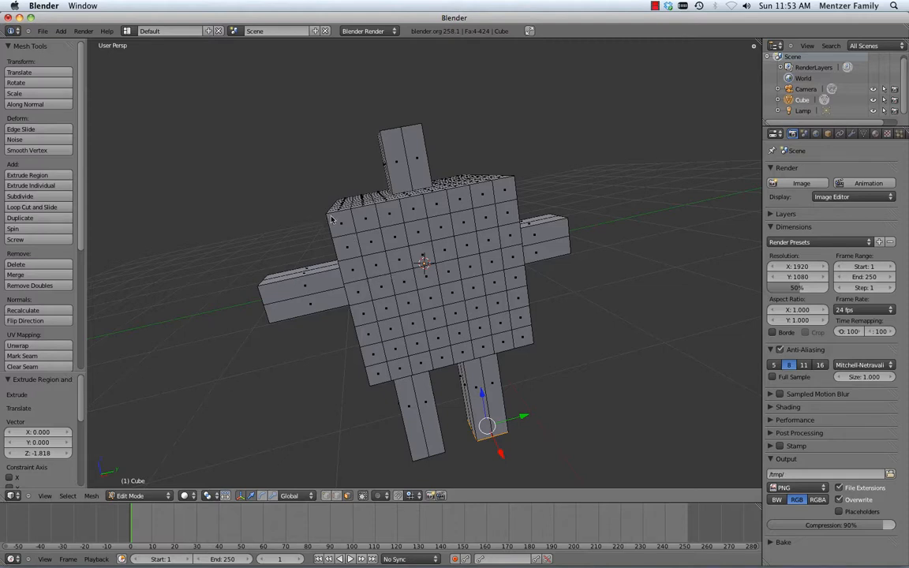
pyautogui.hotkey('ctrl', 'Tab')
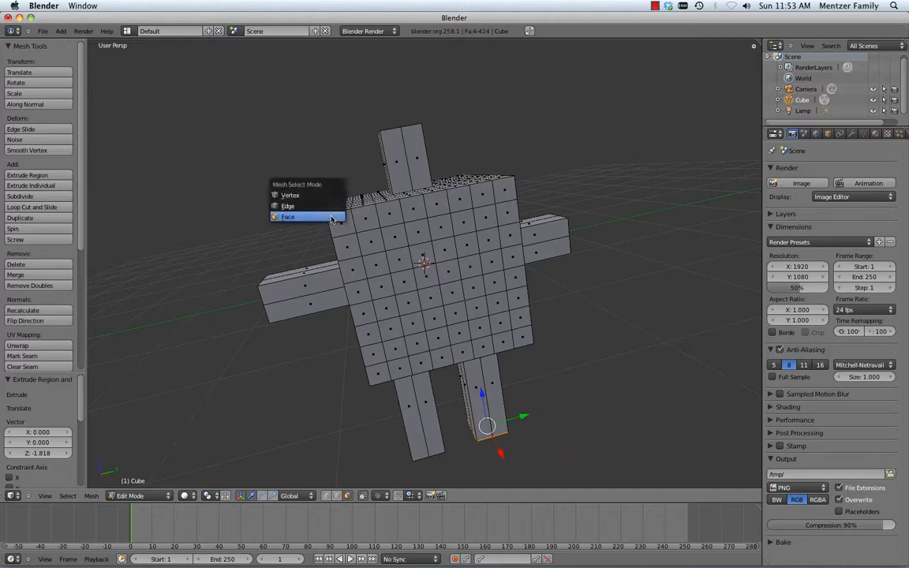
pyautogui.click(296, 197)
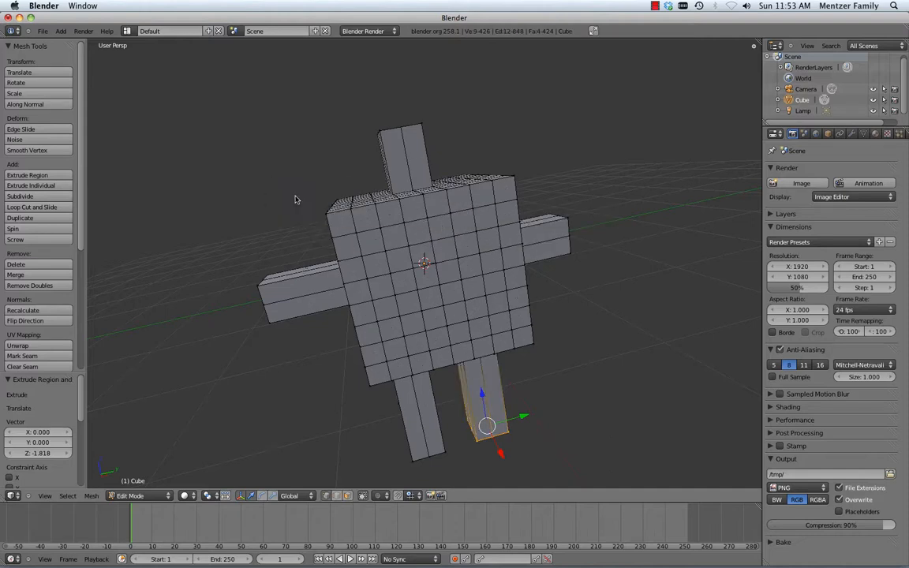
pyautogui.rightClick(324, 215)
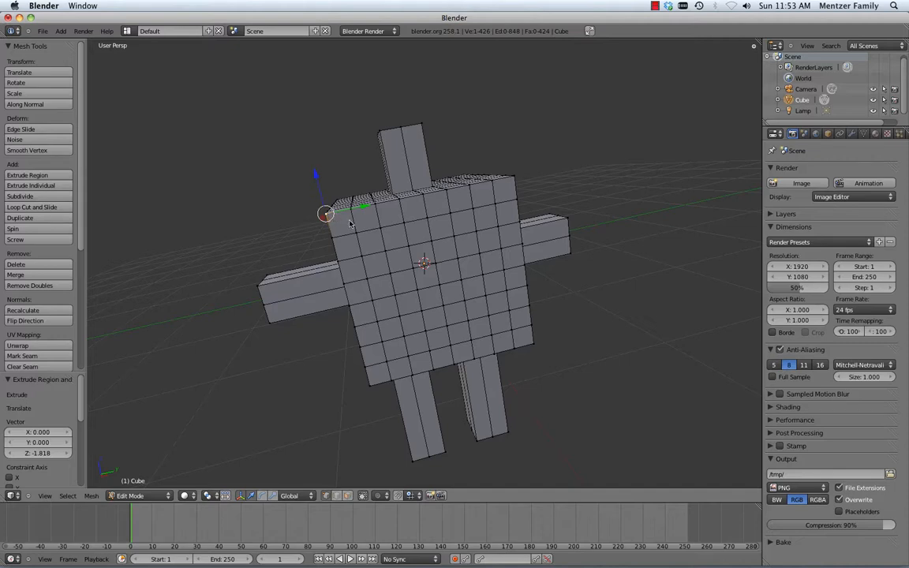
pyautogui.moveTo(326, 214); pyautogui.dragTo(381, 240, button='middle')
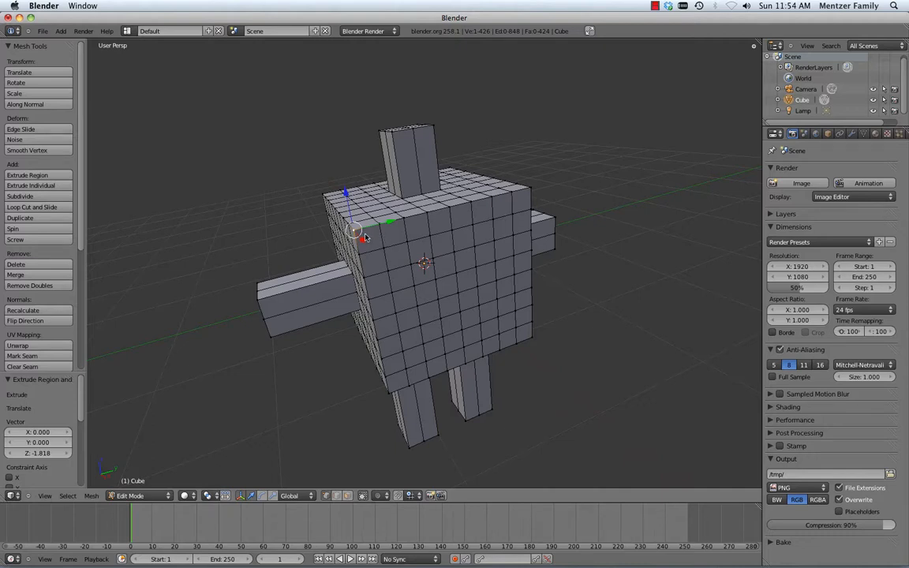
# Step: Rotate the selected corner vertex about the global Y axis by about 21.6°
pyautogui.press('r')
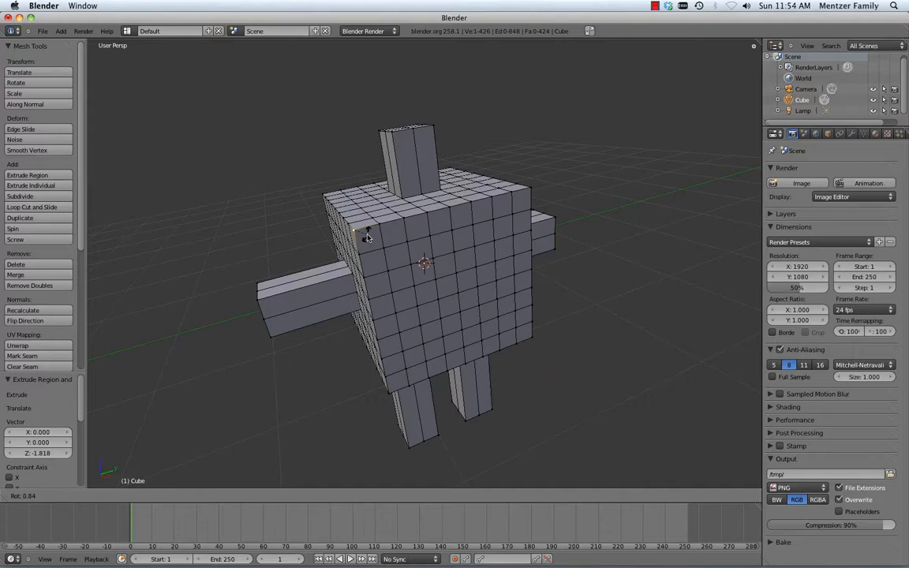
pyautogui.press('y')
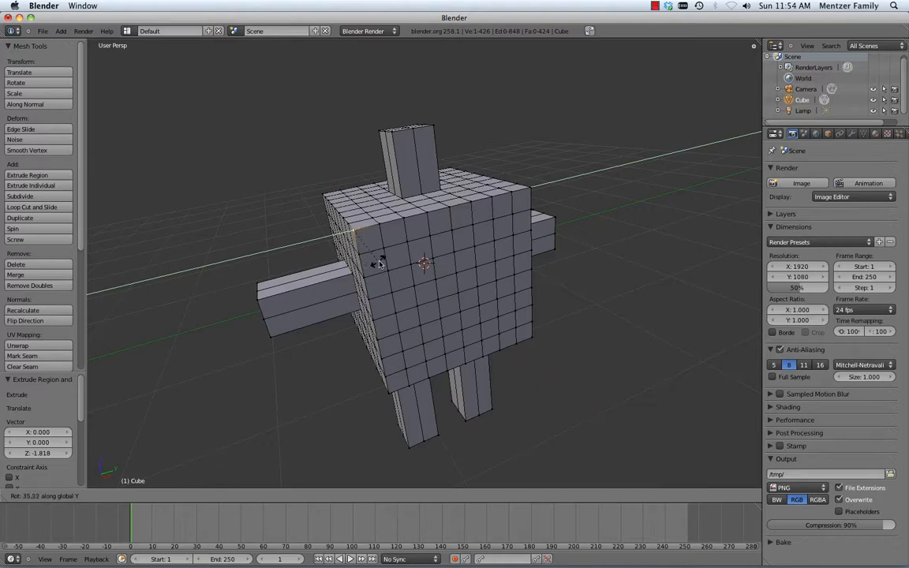
pyautogui.click(347, 232)
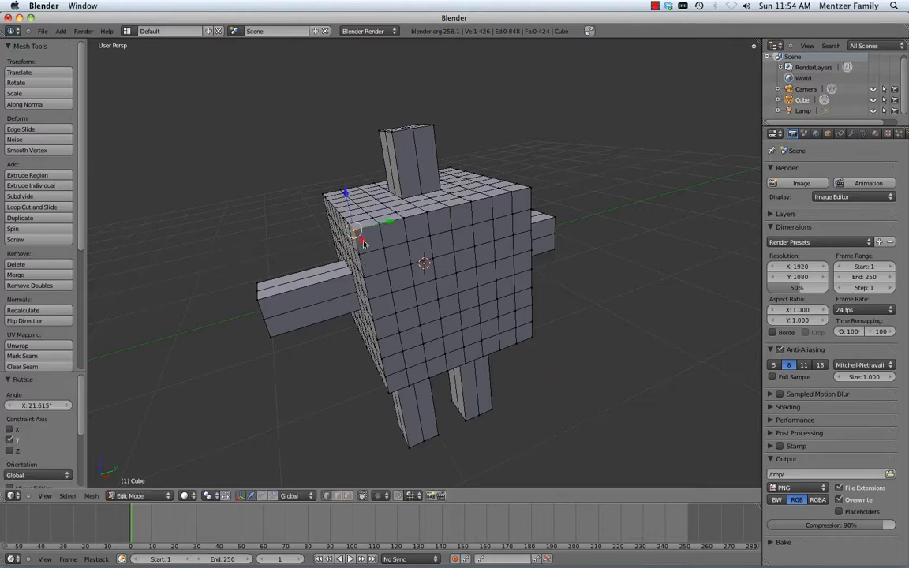
# Step: Add the next two vertices along the body's upper front edge to the selection and rotate all three about global X by about -3.4°
pyautogui.keyDown('shift'); pyautogui.click(380, 225); pyautogui.keyUp('shift')
pyautogui.keyDown('shift'); pyautogui.click(378, 231); pyautogui.keyUp('shift')
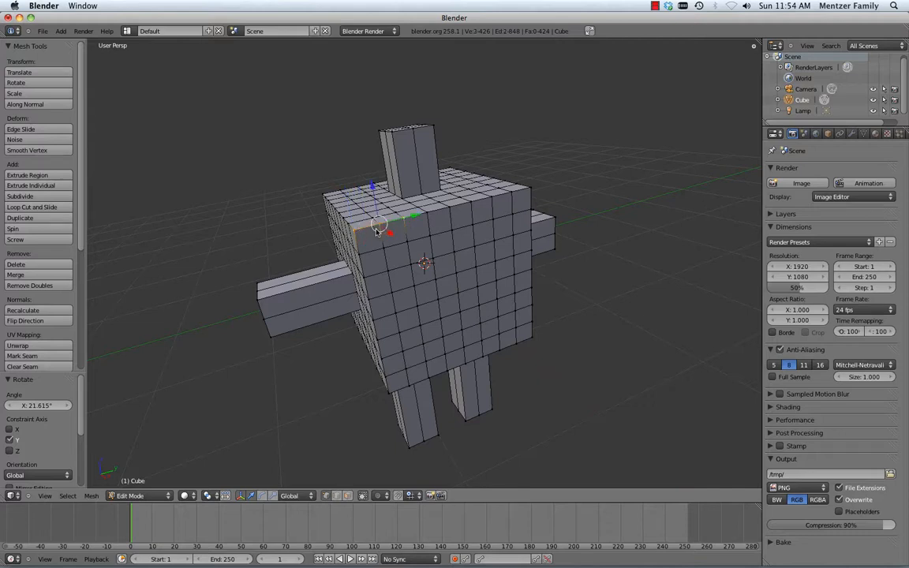
pyautogui.press('r')
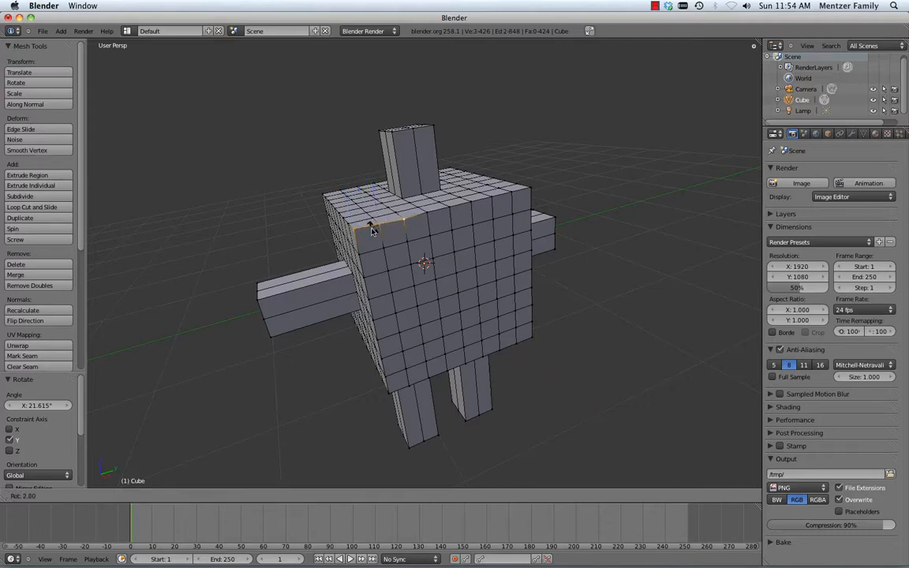
pyautogui.press('y')
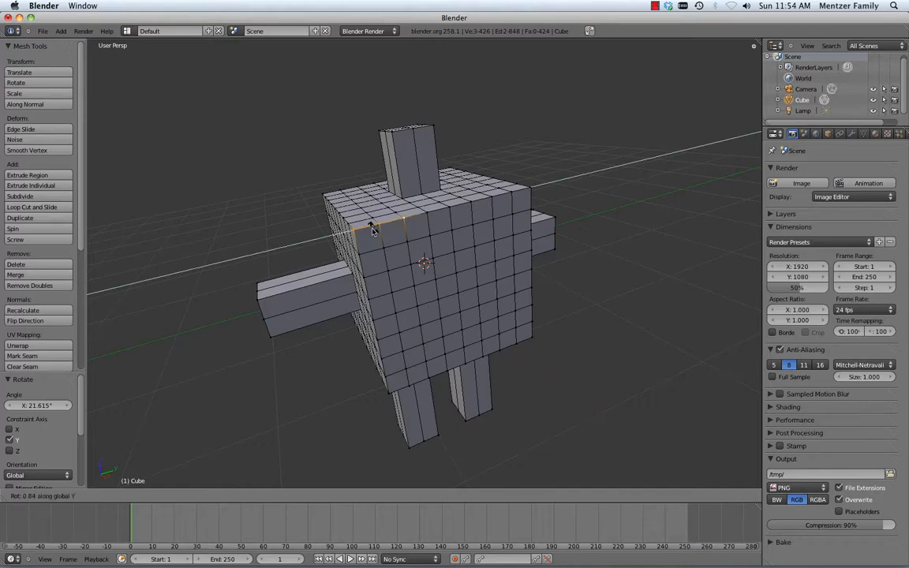
pyautogui.press('x')
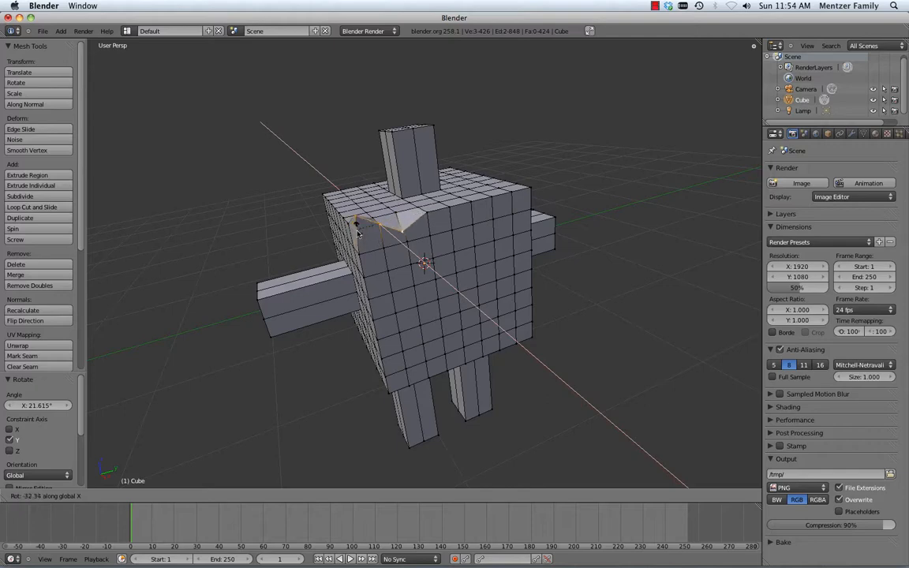
pyautogui.click(366, 241)
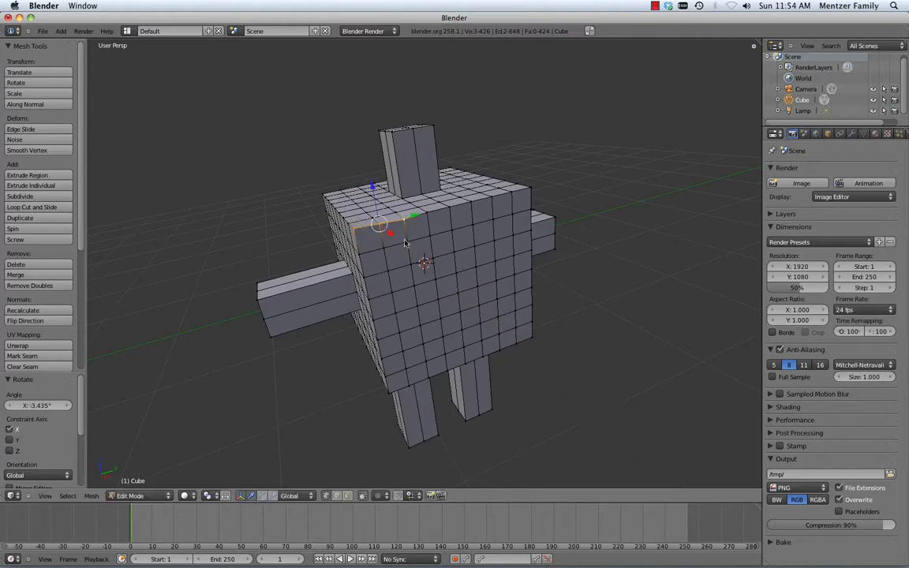
# Step: In face selection mode, select one face near the upper positive-Y corner of the body's front and extrude it outward by about 0.444
pyautogui.moveTo(483, 255); pyautogui.dragTo(374, 239, button='middle')
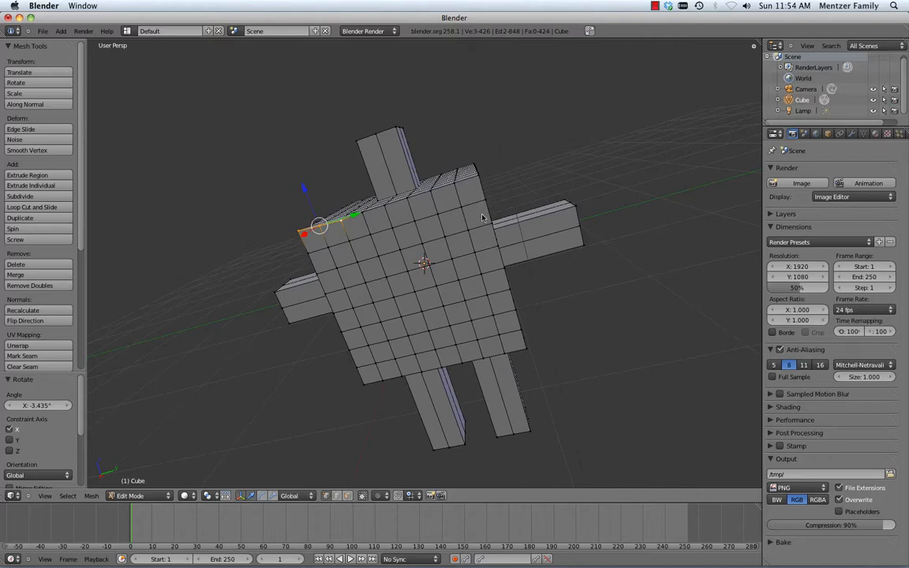
pyautogui.moveTo(479, 215); pyautogui.dragTo(436, 245, button='middle')
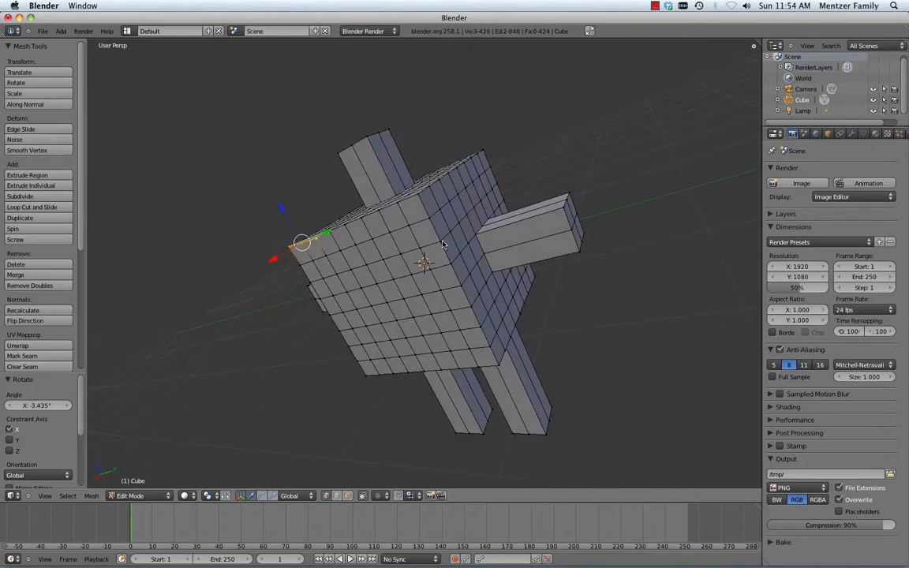
pyautogui.hotkey('ctrl', 'Tab')
pyautogui.click(394, 241)
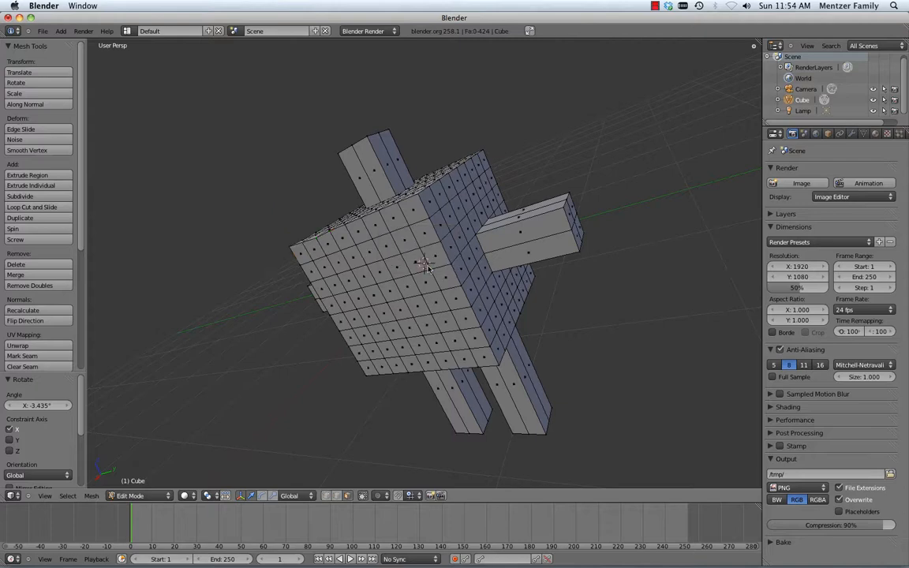
pyautogui.rightClick(403, 243)
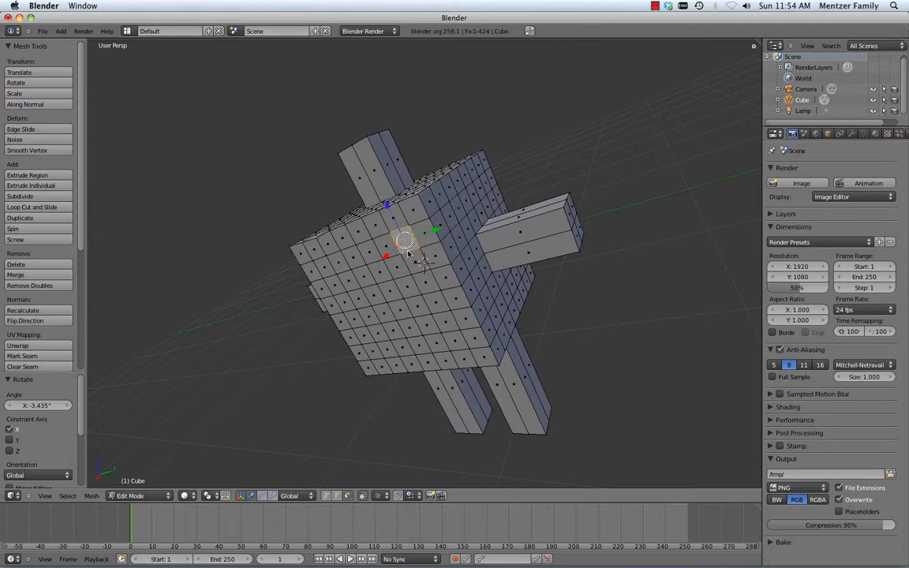
pyautogui.moveTo(418, 250); pyautogui.dragTo(292, 293, button='middle')
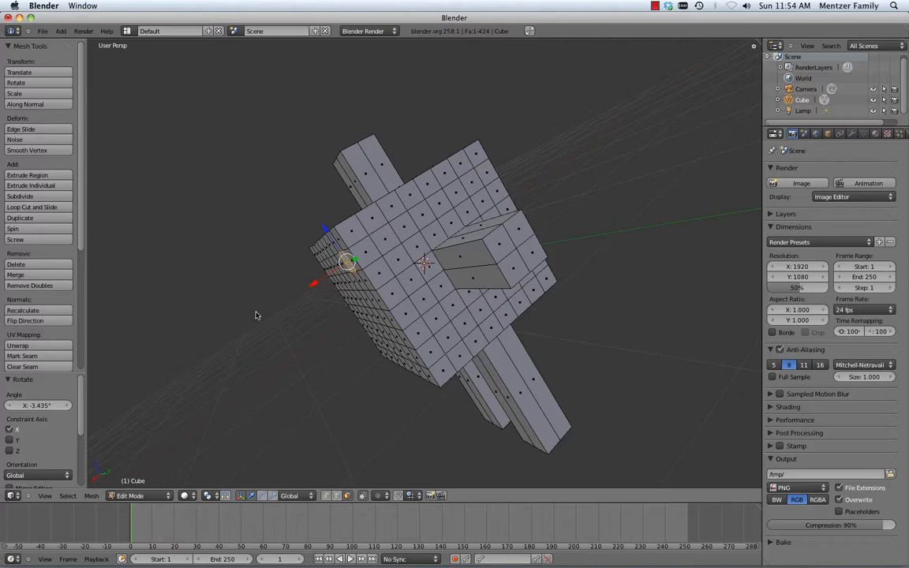
pyautogui.press('e')
pyautogui.click(200, 305)
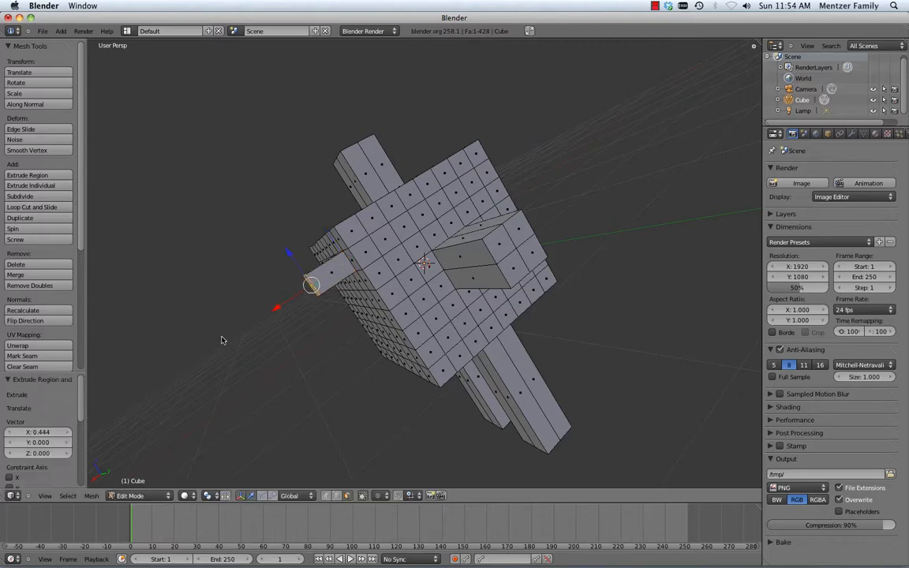
# Step: Subdivide the extruded block's end face with one cut and select only its upper positive-Y quarter
pyautogui.moveTo(315, 278); pyautogui.dragTo(443, 275, button='middle')
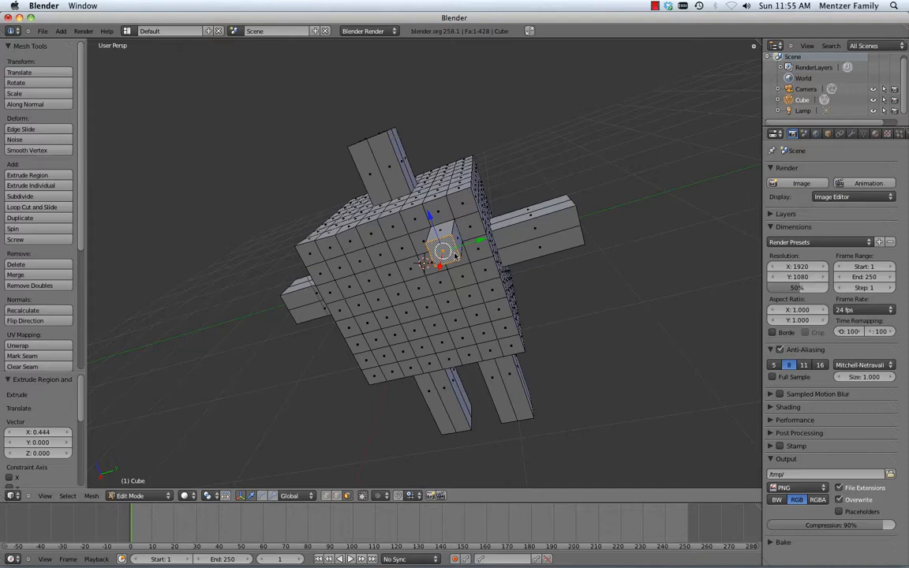
pyautogui.press('w')
pyautogui.click(449, 255)
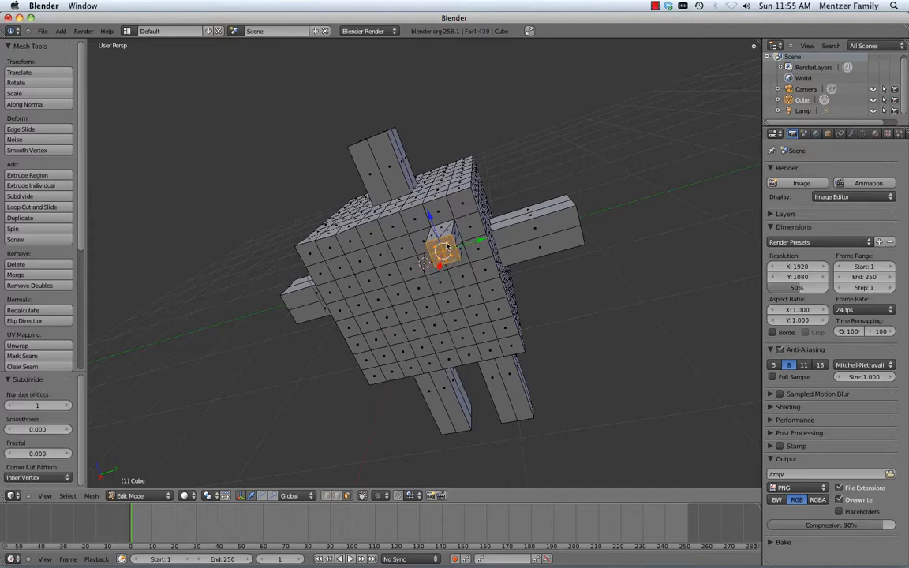
pyautogui.rightClick(448, 243)
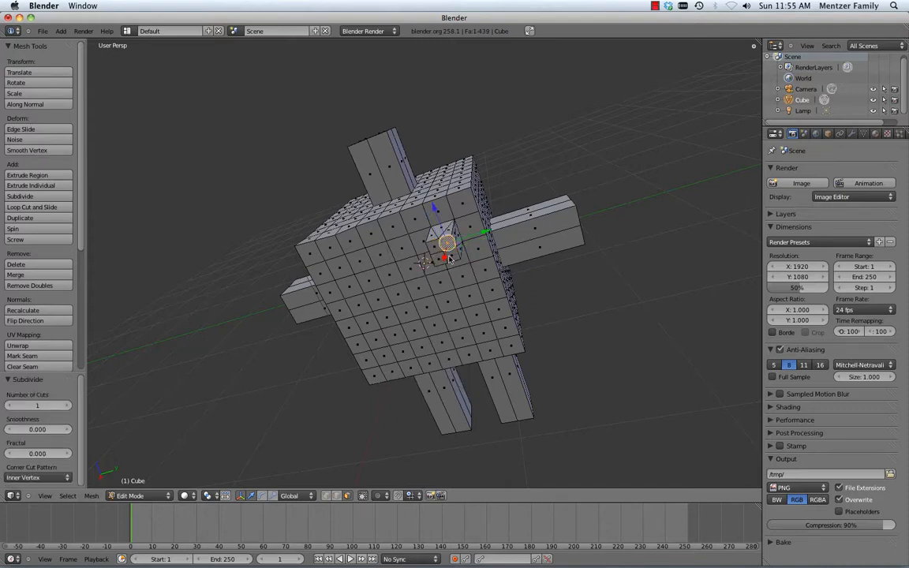